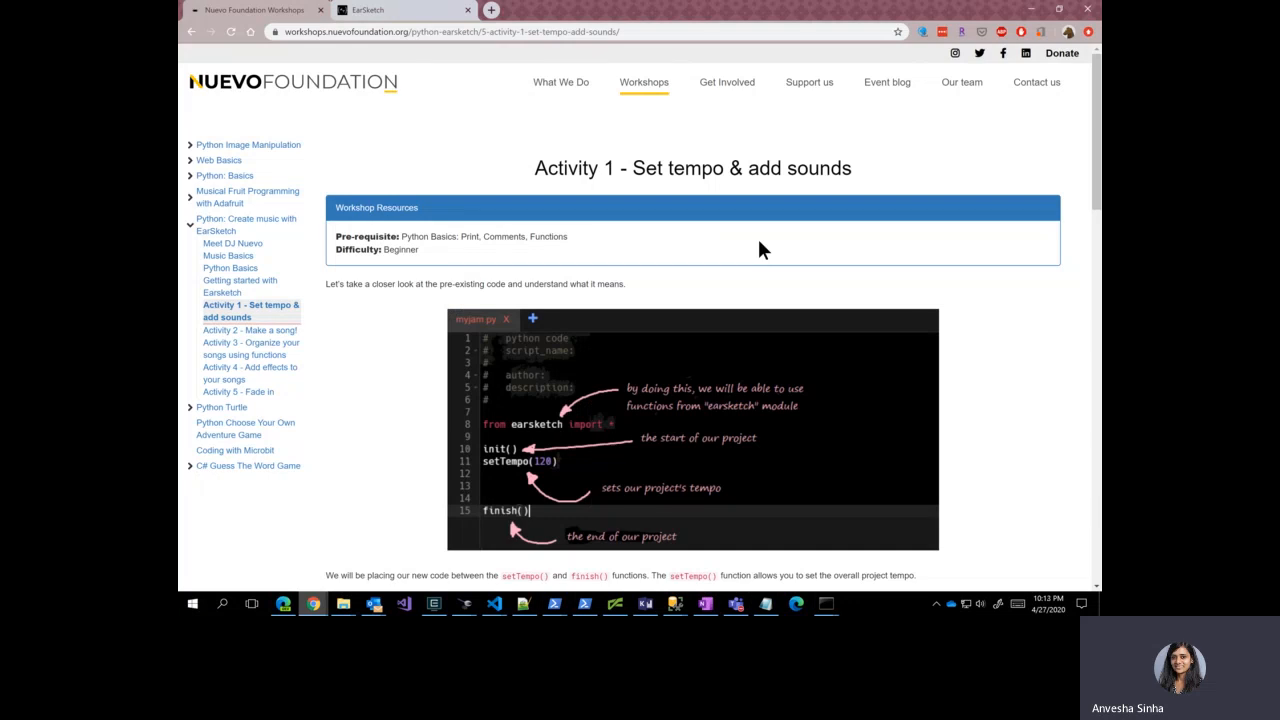
Switch from the Nuevo Foundation tutorial tab to the EarSketch editor with myjam1.py open
{"action": "left_click", "coordinate": [362, 12]}
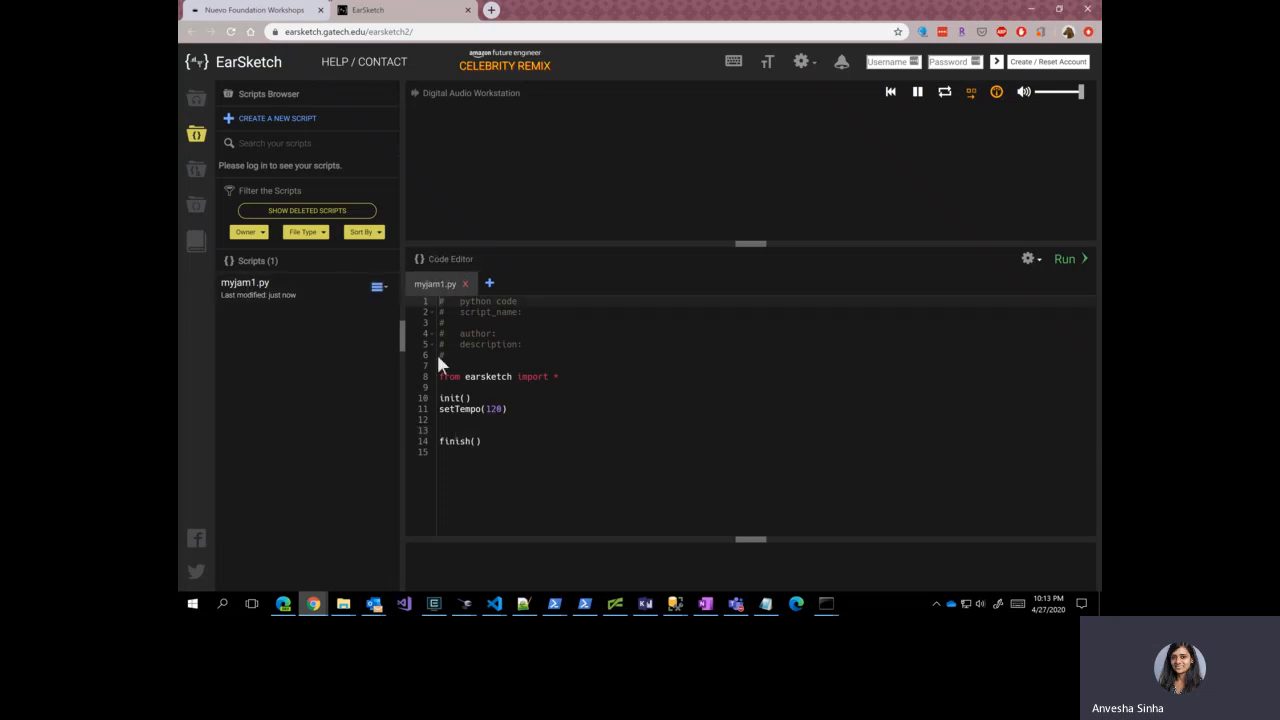
{"action": "left_click", "coordinate": [481, 431]}
{"action": "left_click_drag", "start_coordinate": [488, 441], "coordinate": [456, 366]}
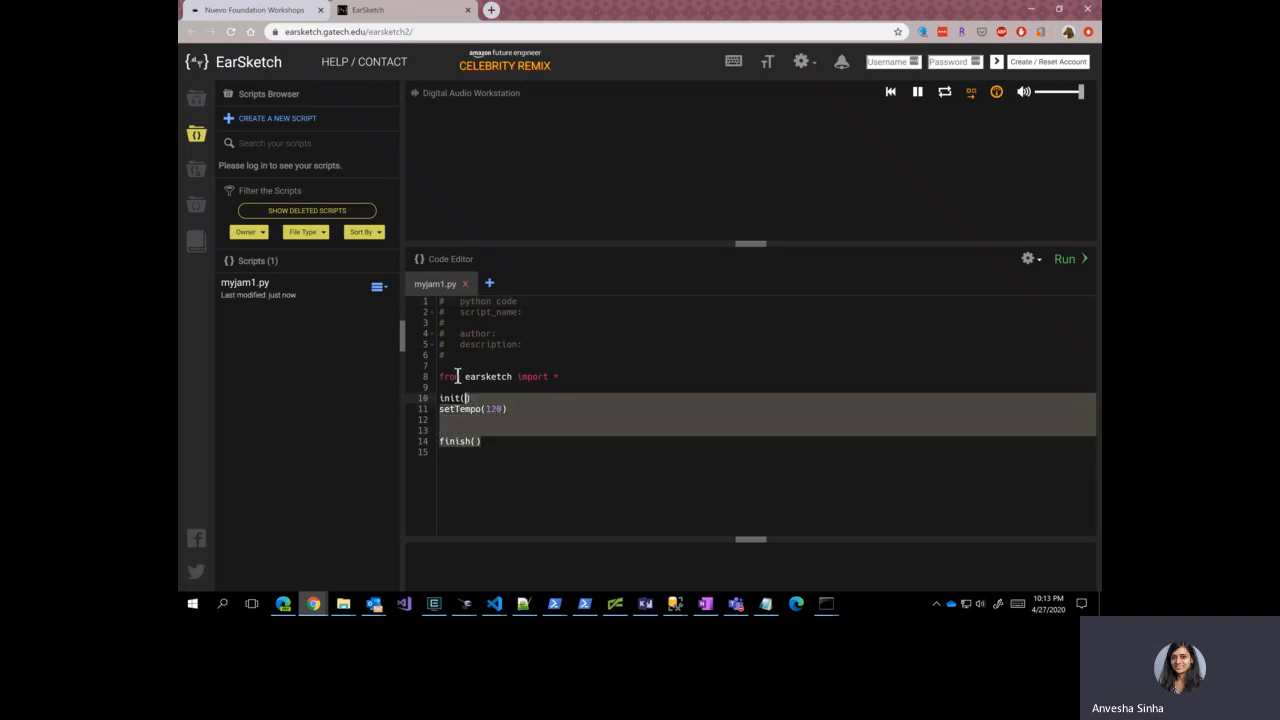
{"action": "left_click", "coordinate": [554, 410]}
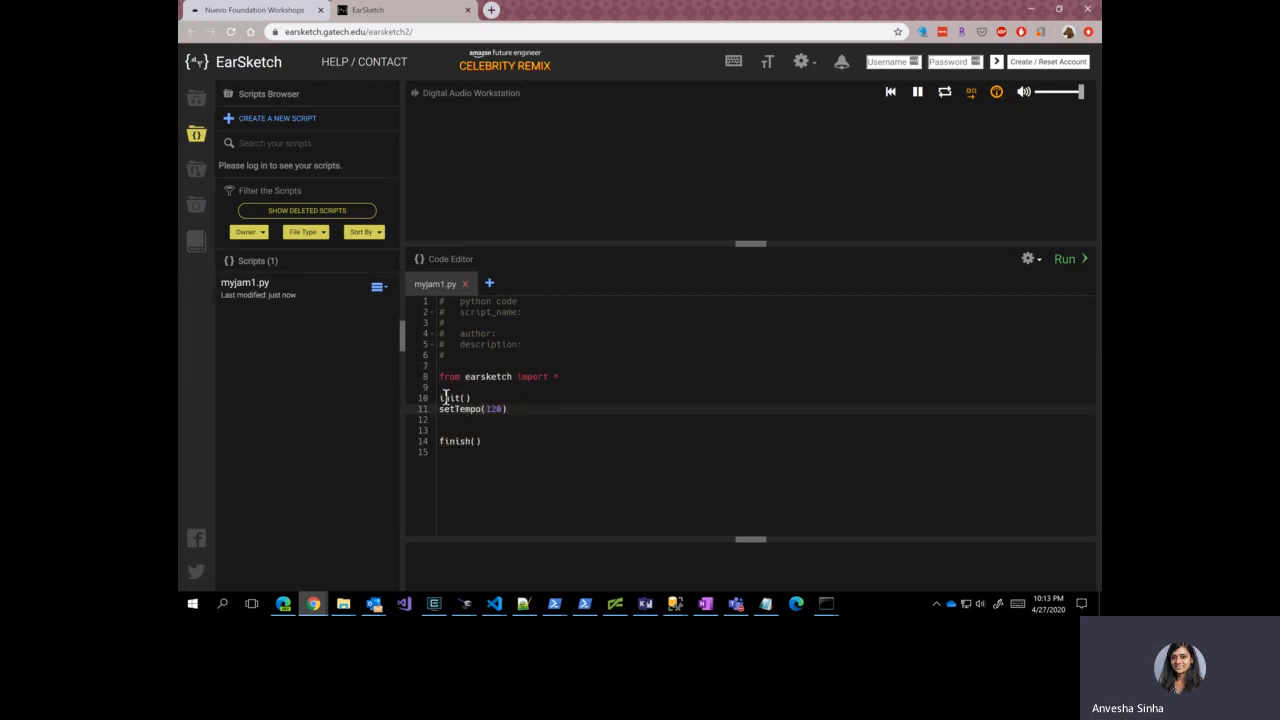
{"action": "left_click", "coordinate": [568, 376]}
{"action": "double_click", "coordinate": [486, 376]}
{"action": "double_click", "coordinate": [554, 376]}
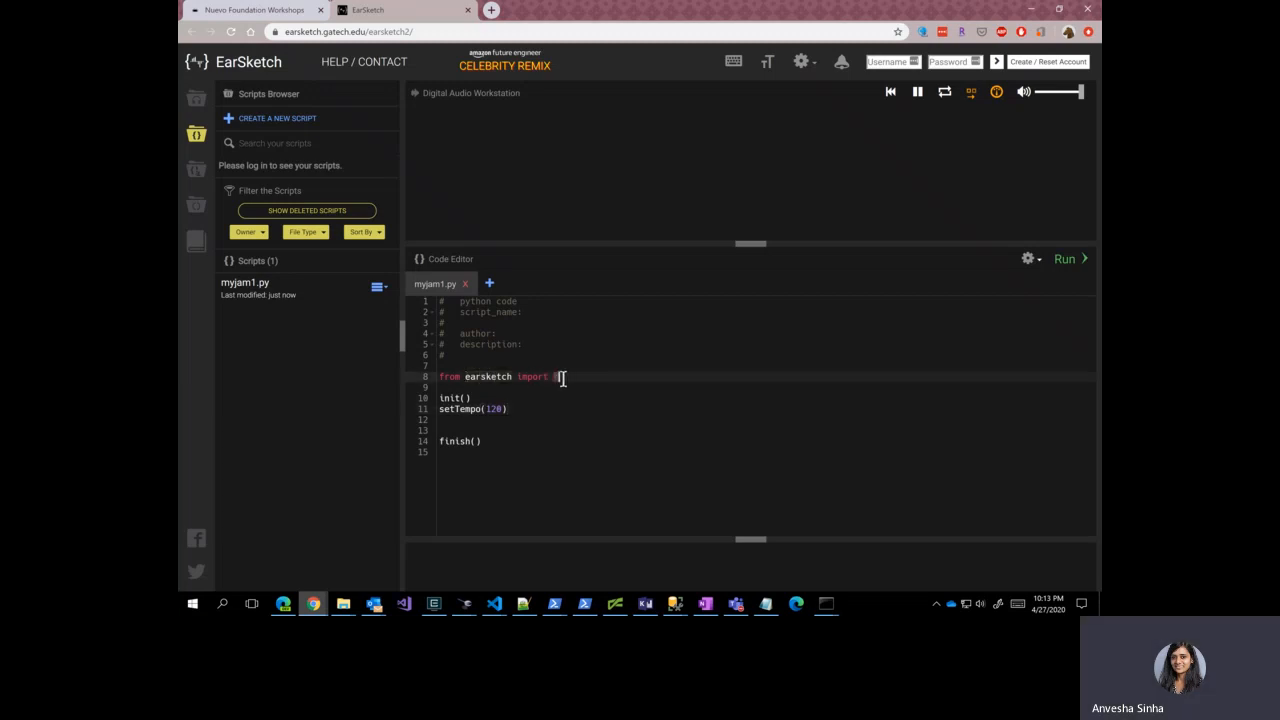
{"action": "left_click", "coordinate": [561, 377]}
{"action": "double_click", "coordinate": [496, 377]}
{"action": "double_click", "coordinate": [555, 376]}
{"action": "triple_click", "coordinate": [557, 376]}
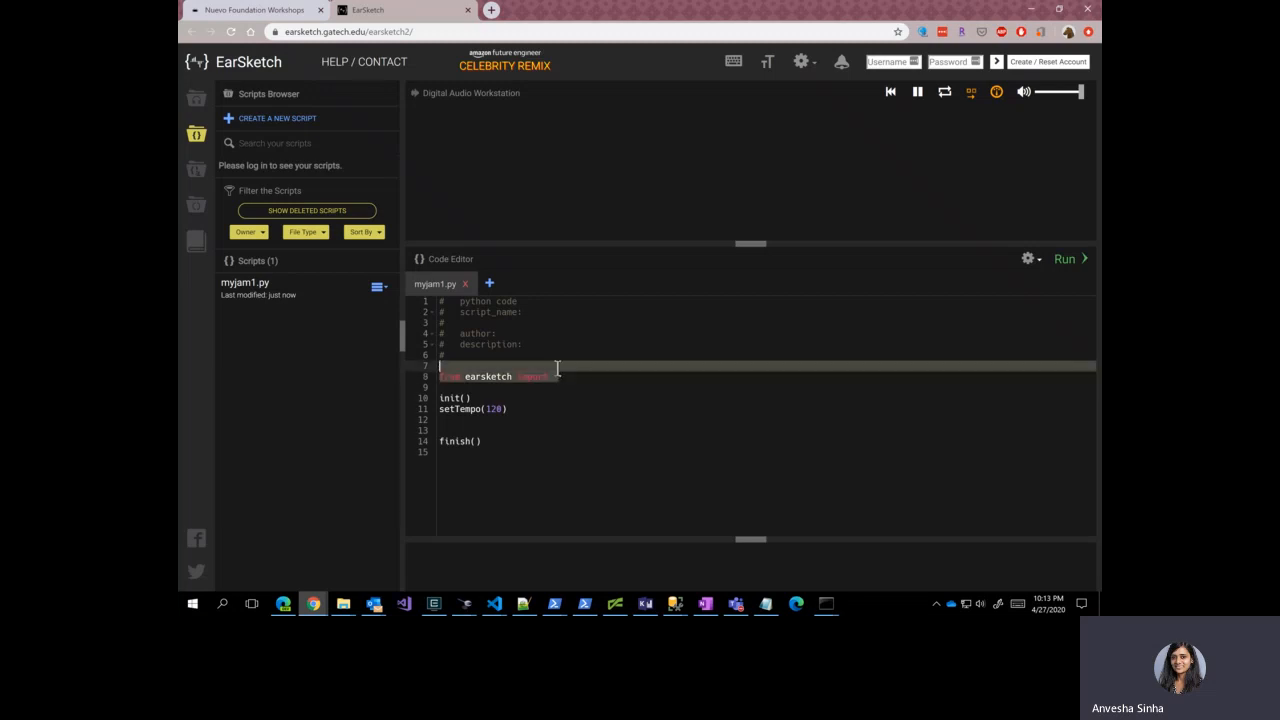
{"action": "left_click", "coordinate": [499, 377]}
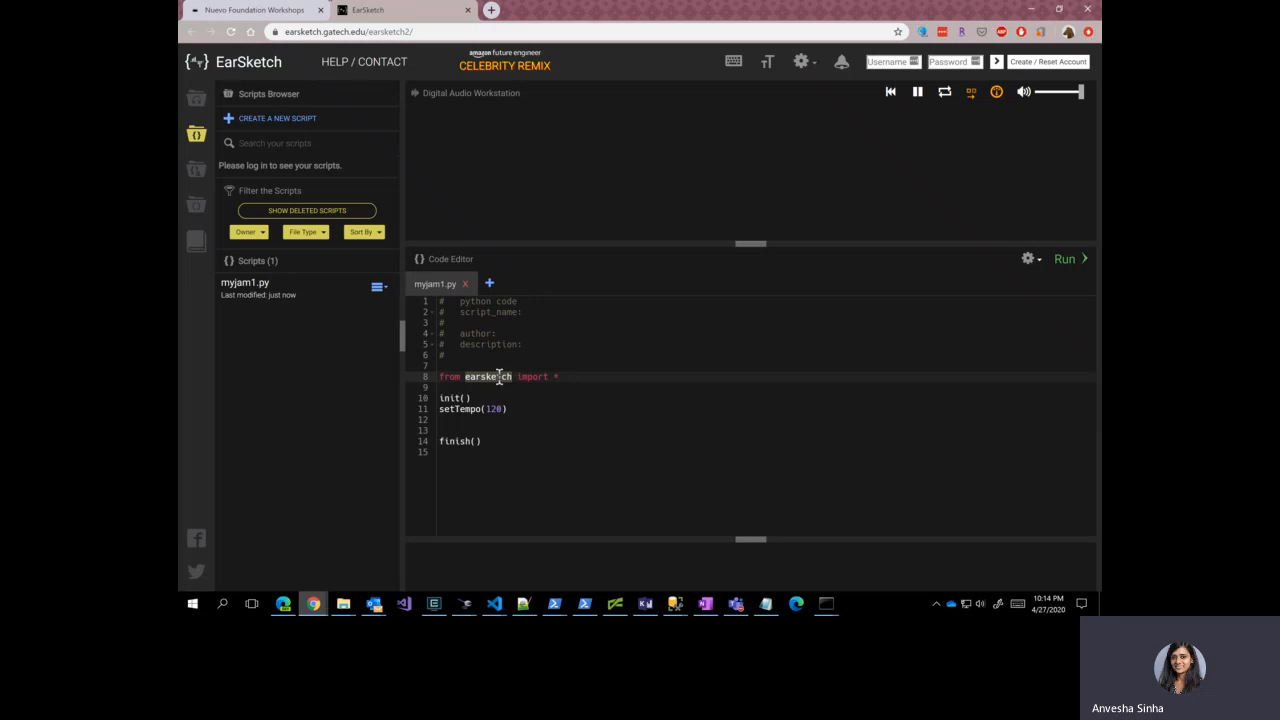
{"action": "left_click", "coordinate": [561, 376]}
{"action": "double_click", "coordinate": [468, 410]}
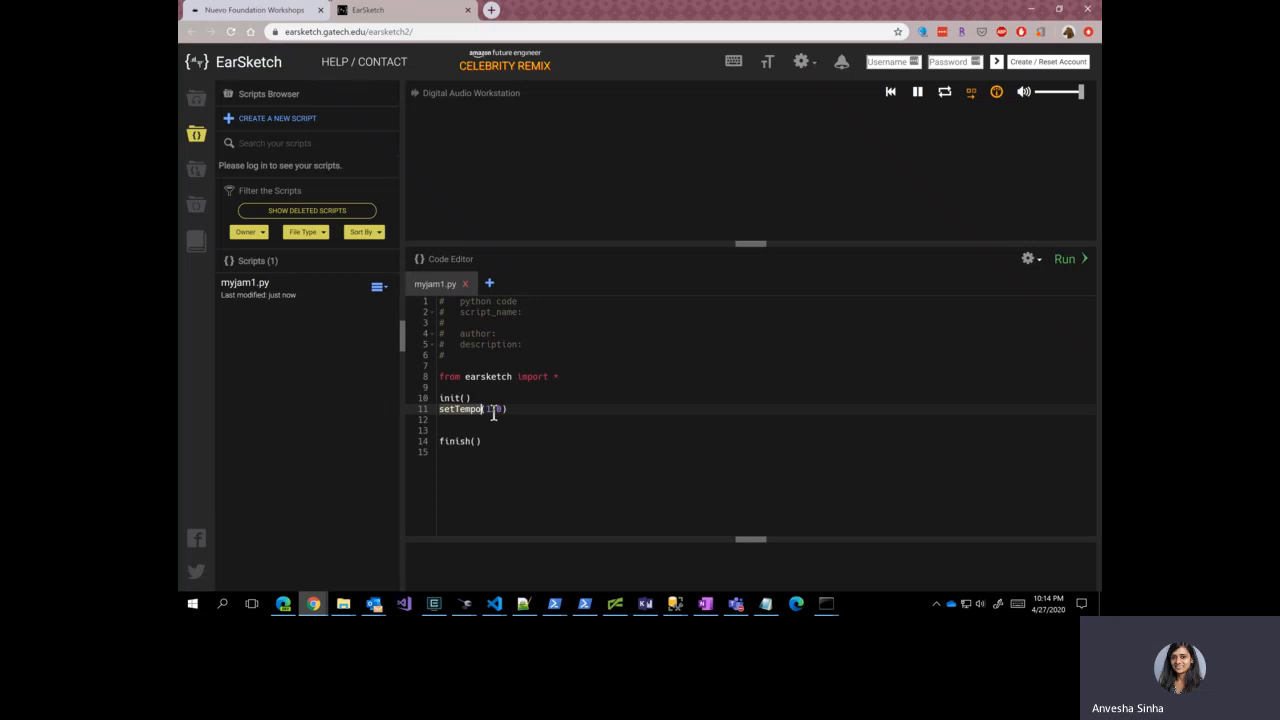
{"action": "left_click", "coordinate": [457, 411]}
{"action": "double_click", "coordinate": [457, 411]}
{"action": "double_click", "coordinate": [490, 409]}
{"action": "left_click", "coordinate": [512, 410]}
{"action": "double_click", "coordinate": [465, 410]}
{"action": "left_click", "coordinate": [509, 410]}
{"action": "key", "text": "Down"}
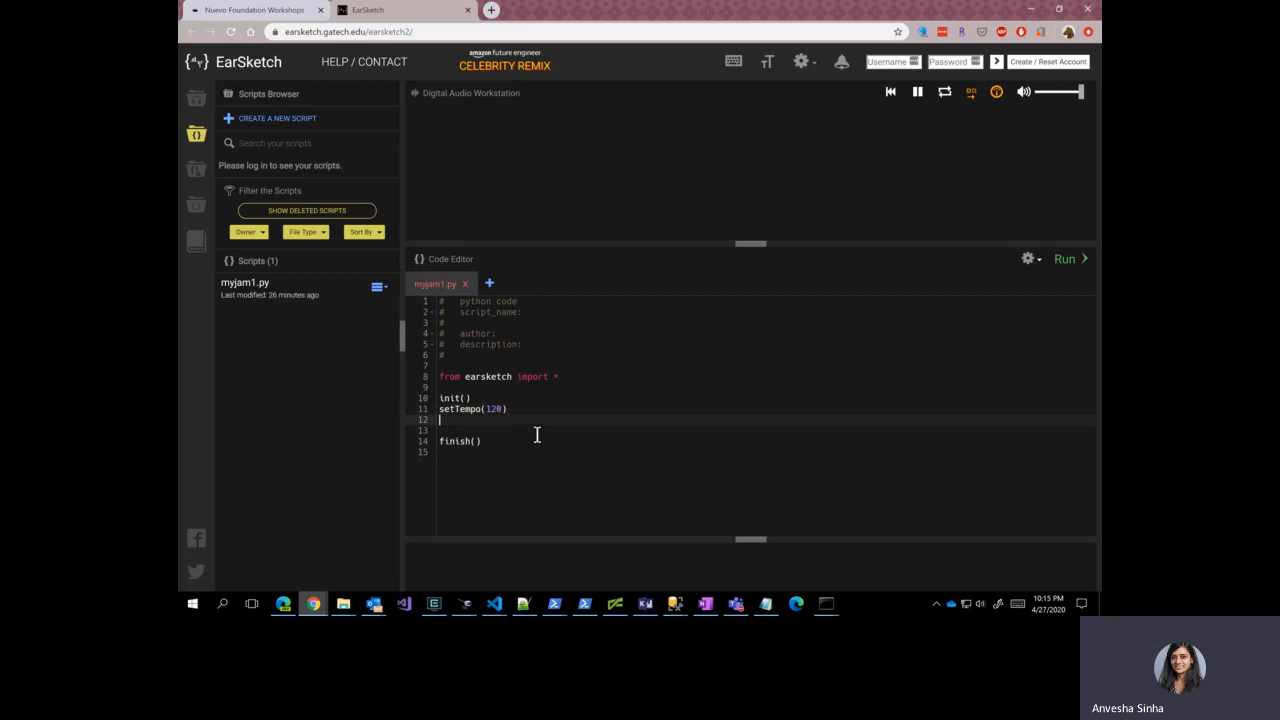
{"action": "double_click", "coordinate": [490, 376]}
{"action": "left_click", "coordinate": [481, 420]}
Show the API Browser in the sidebar with the fitMedia entry visible
{"action": "left_click", "coordinate": [196, 98]}
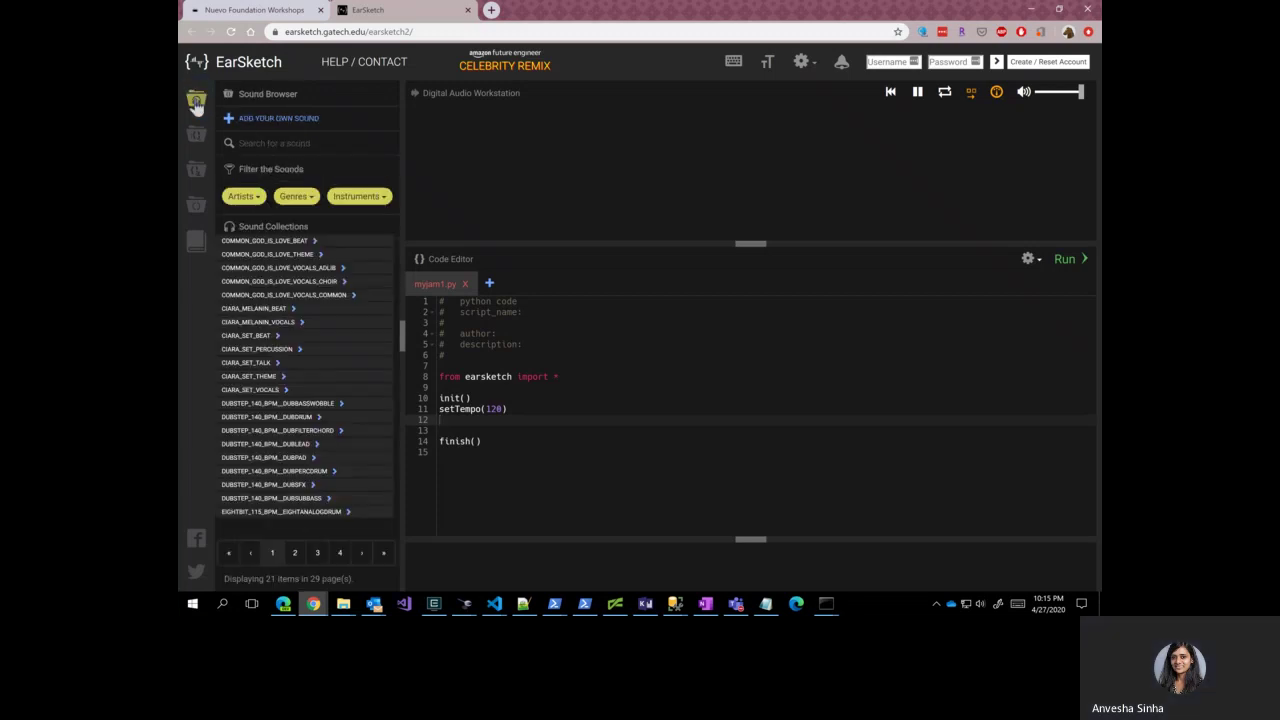
{"action": "left_click", "coordinate": [197, 205]}
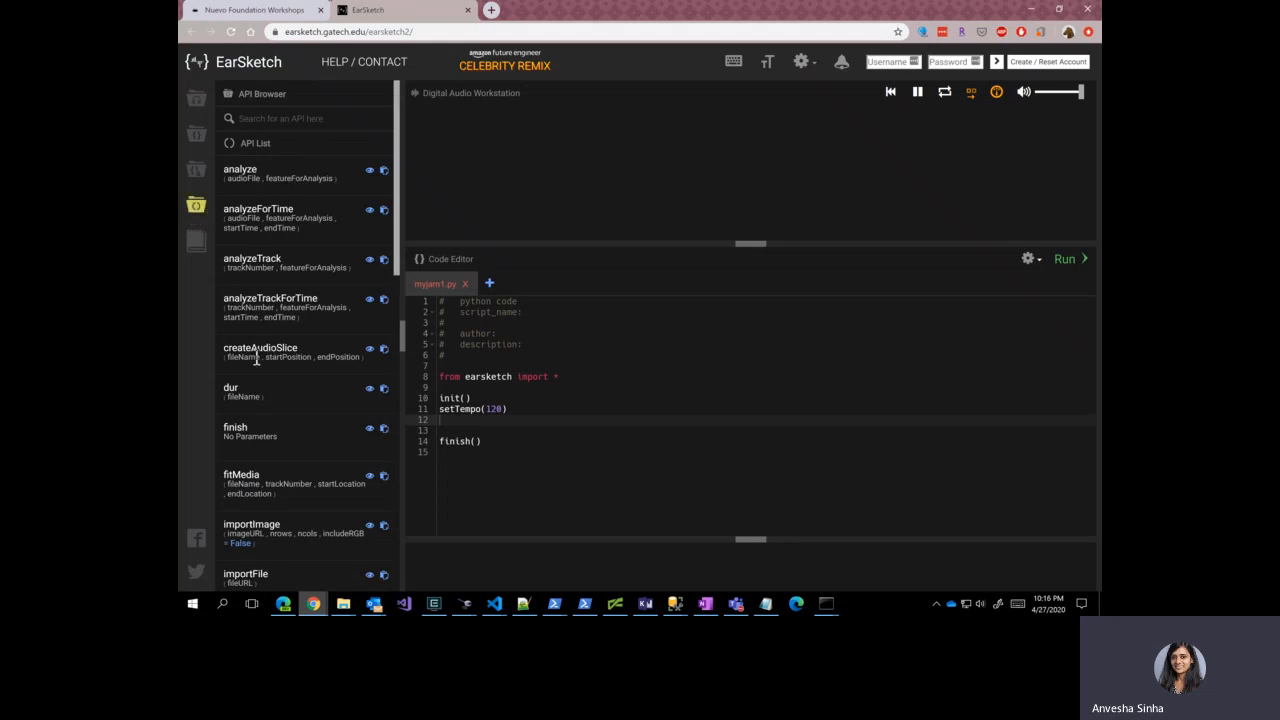
{"action": "scroll", "coordinate": [324, 422], "scroll_direction": "down", "scroll_amount": 3}
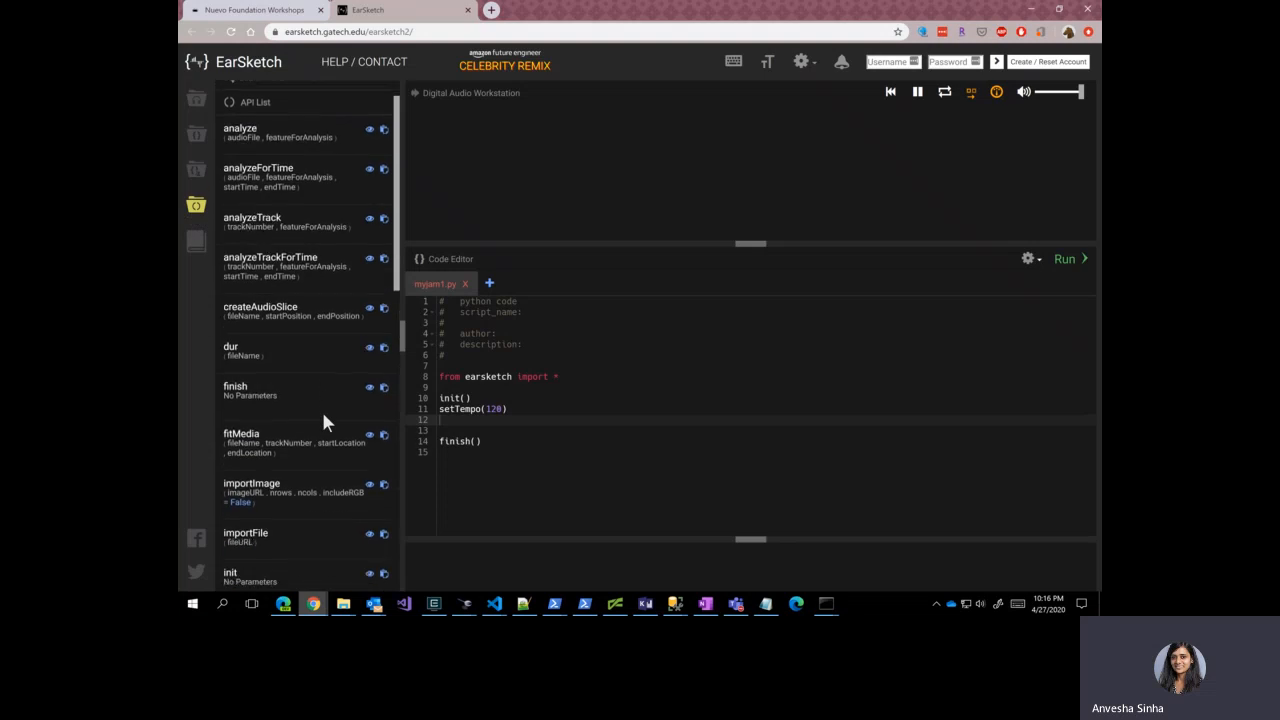
{"action": "scroll", "coordinate": [323, 414], "scroll_direction": "down", "scroll_amount": 1}
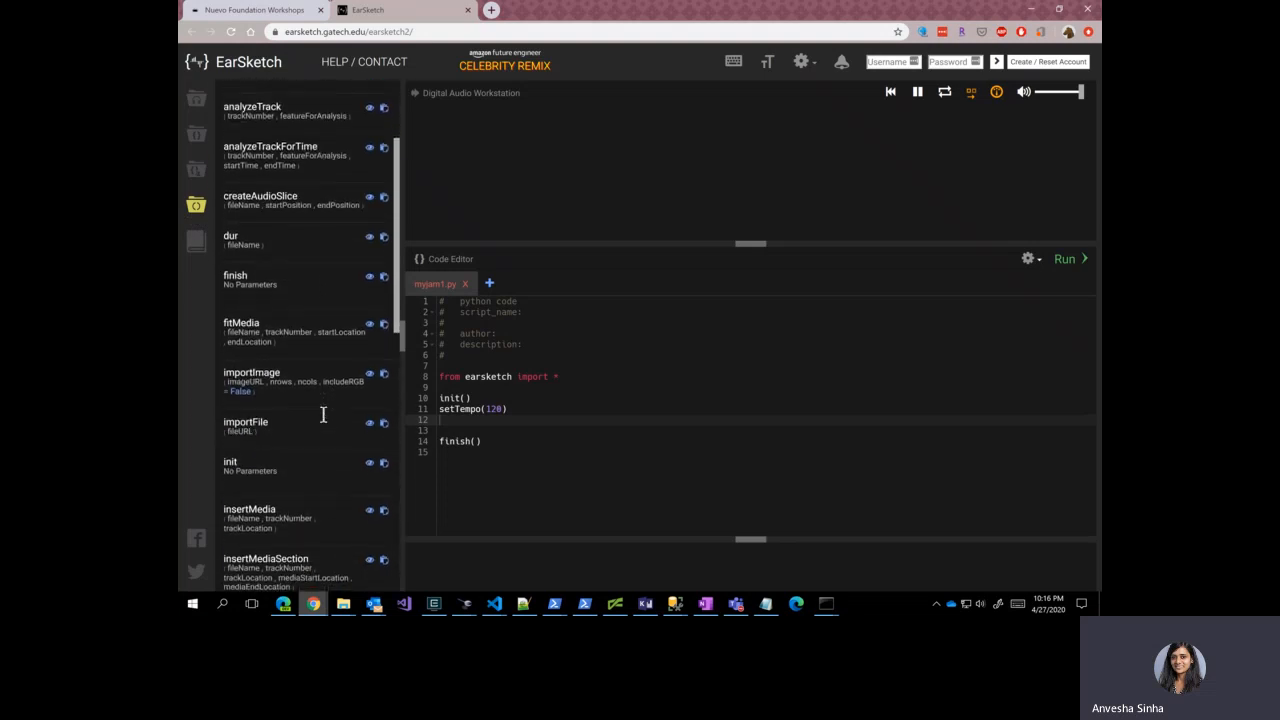
{"action": "mouse_move", "coordinate": [241, 433]}
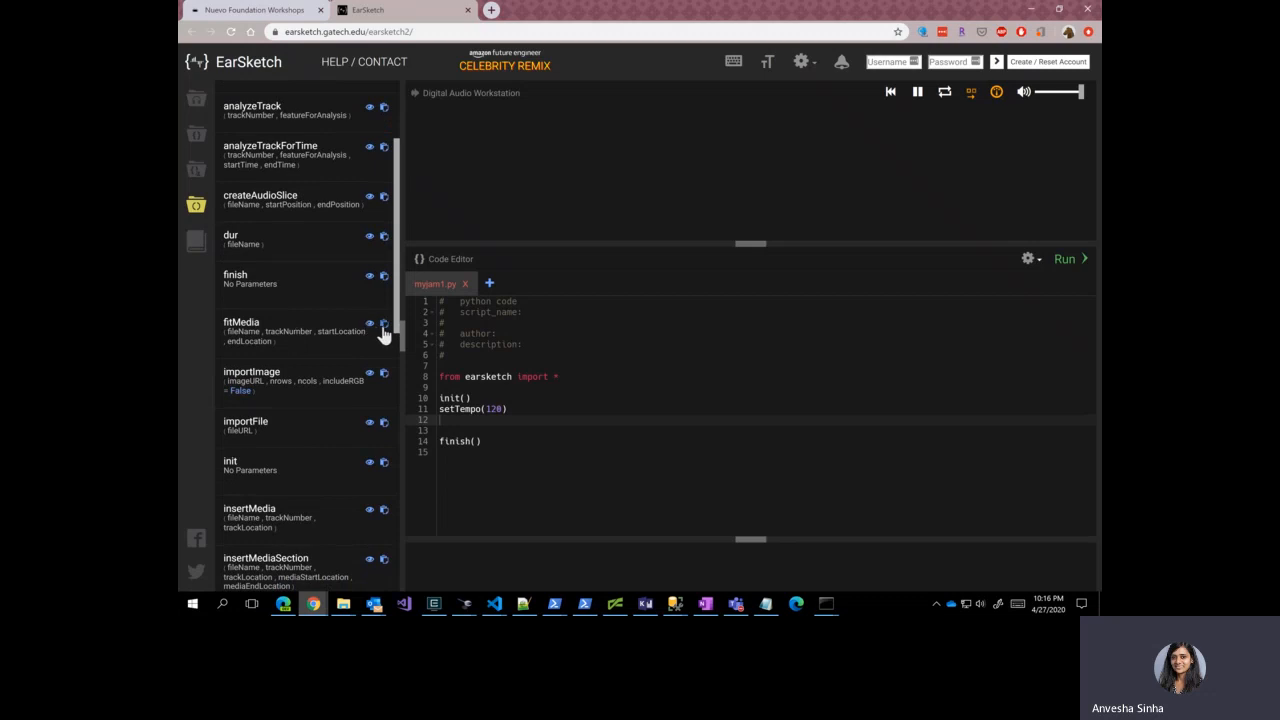
Insert the fitMedia template on line 12 and look over its fileName, trackNumber, startLocation and endLocation placeholders
{"action": "left_click", "coordinate": [384, 330]}
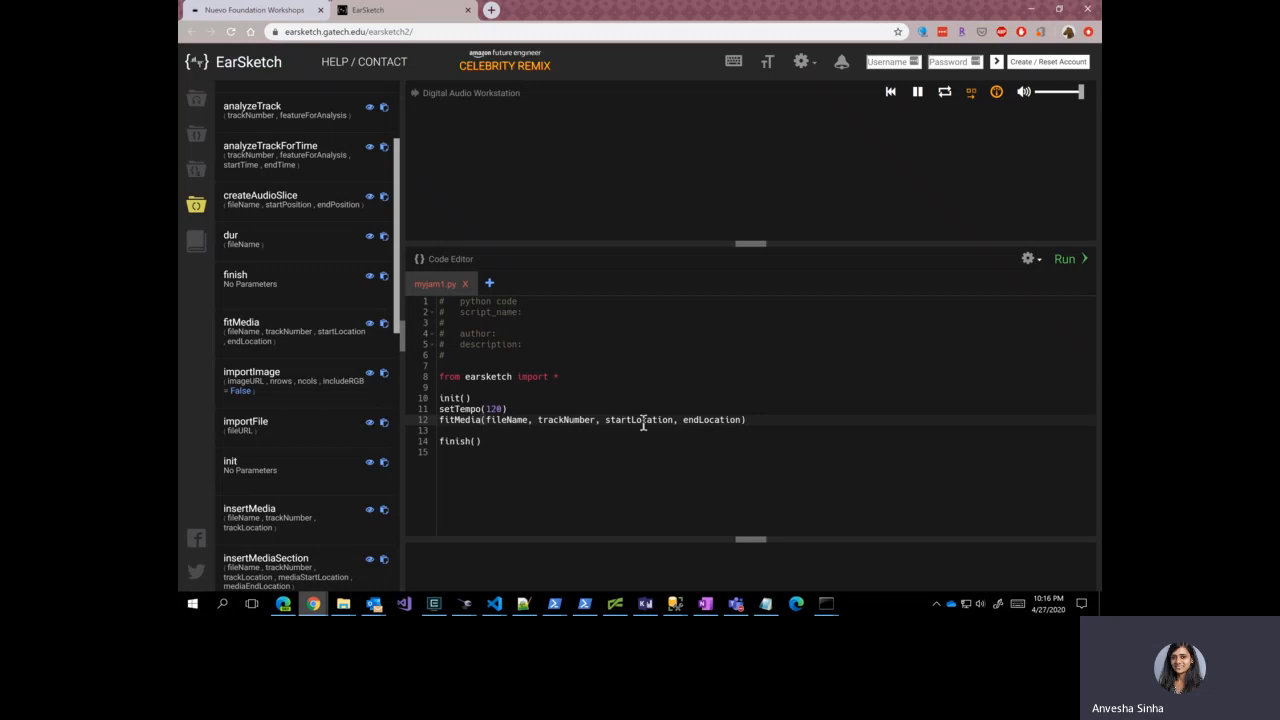
{"action": "double_click", "coordinate": [523, 419]}
{"action": "double_click", "coordinate": [558, 421]}
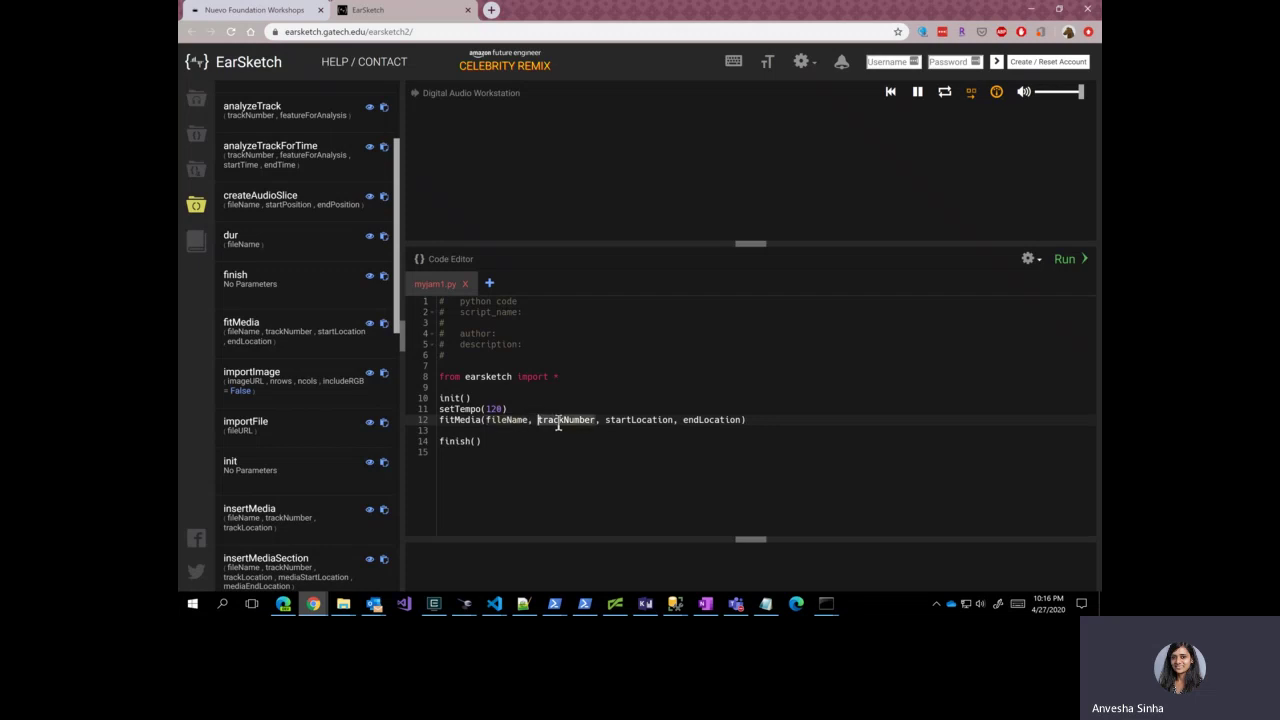
{"action": "double_click", "coordinate": [622, 419]}
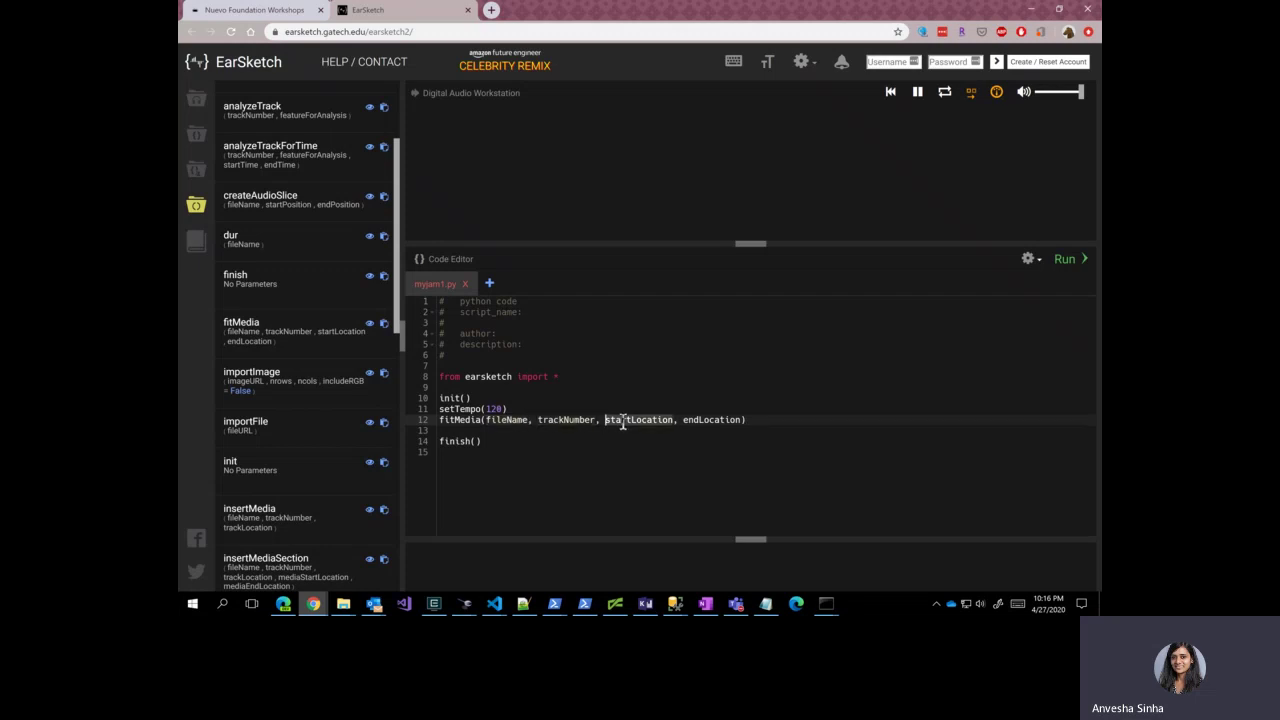
{"action": "double_click", "coordinate": [698, 420]}
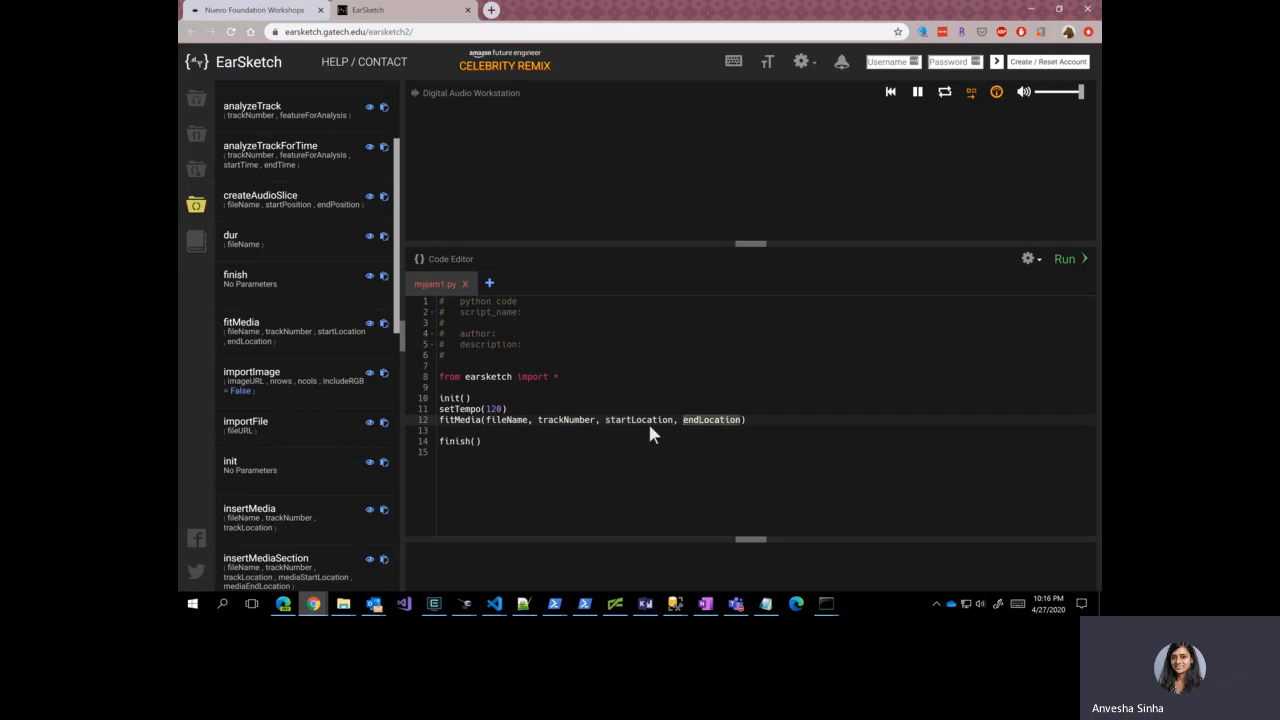
{"action": "double_click", "coordinate": [509, 420]}
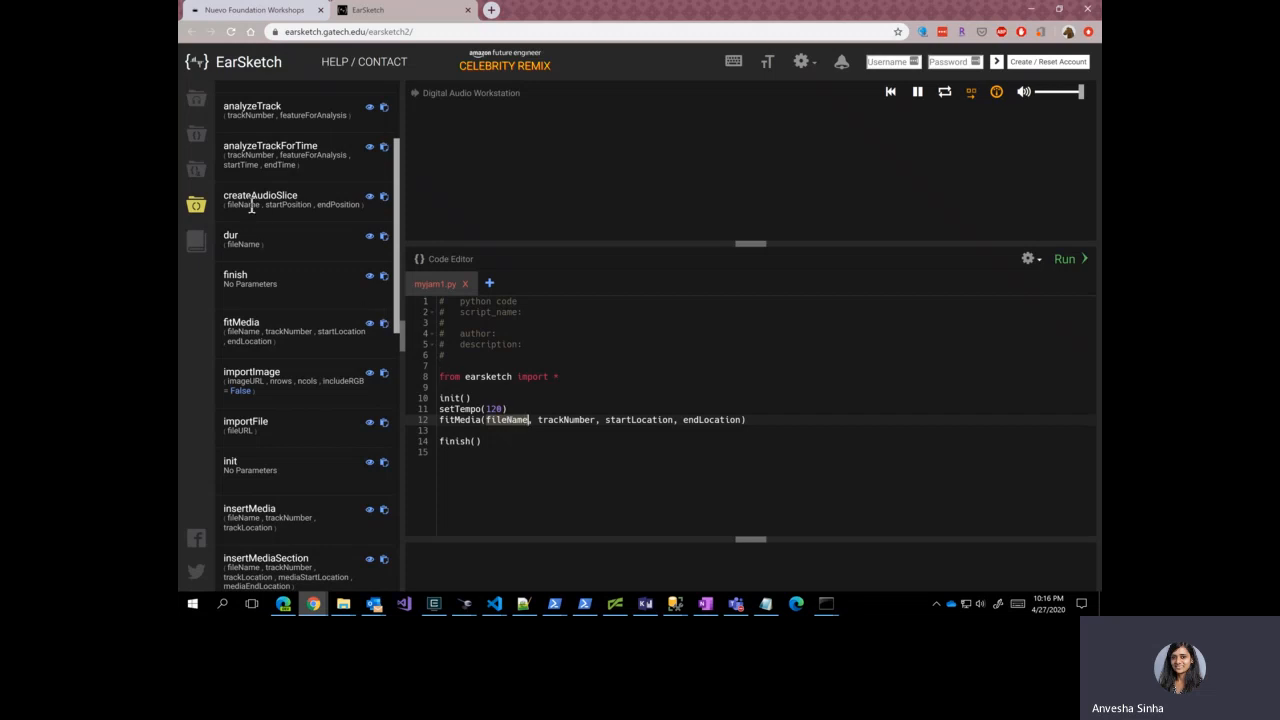
Reopen the sound browser and clear a wrongly pasted entry from its search field
{"action": "left_click", "coordinate": [197, 100]}
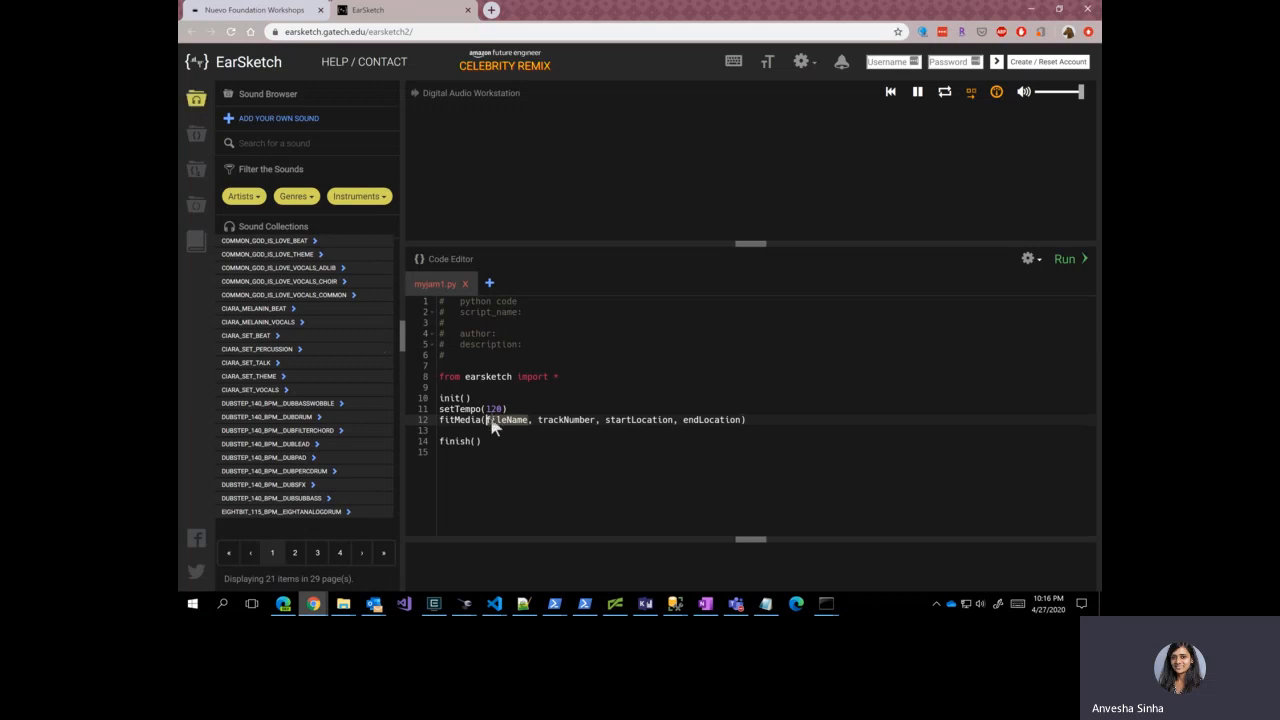
{"action": "left_click", "coordinate": [574, 421]}
{"action": "double_click", "coordinate": [574, 421]}
{"action": "double_click", "coordinate": [620, 420]}
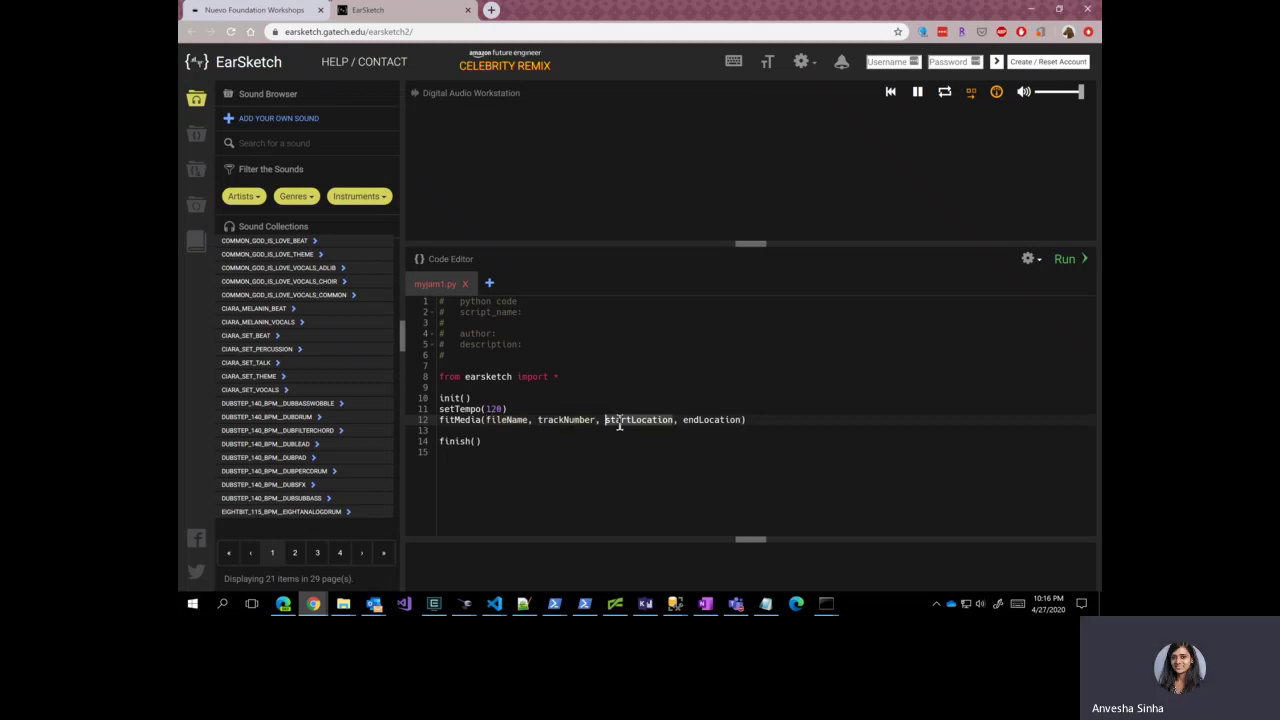
{"action": "double_click", "coordinate": [521, 420]}
{"action": "left_click", "coordinate": [307, 143]}
{"action": "key", "text": "ctrl+v"}
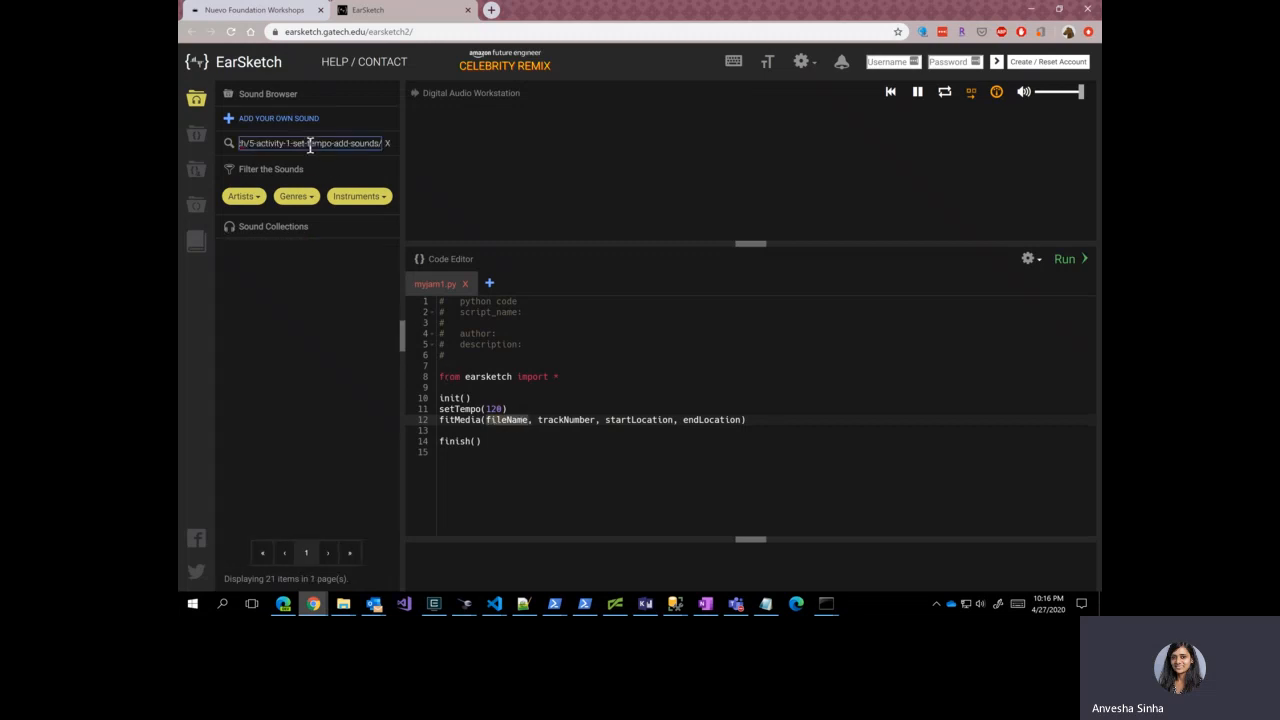
{"action": "key", "text": "ctrl+a"}
{"action": "key", "text": "BackSpace"}
On the workshop page, select the suggested electric piano sound name from the fitMedia example
{"action": "left_click", "coordinate": [255, 10]}
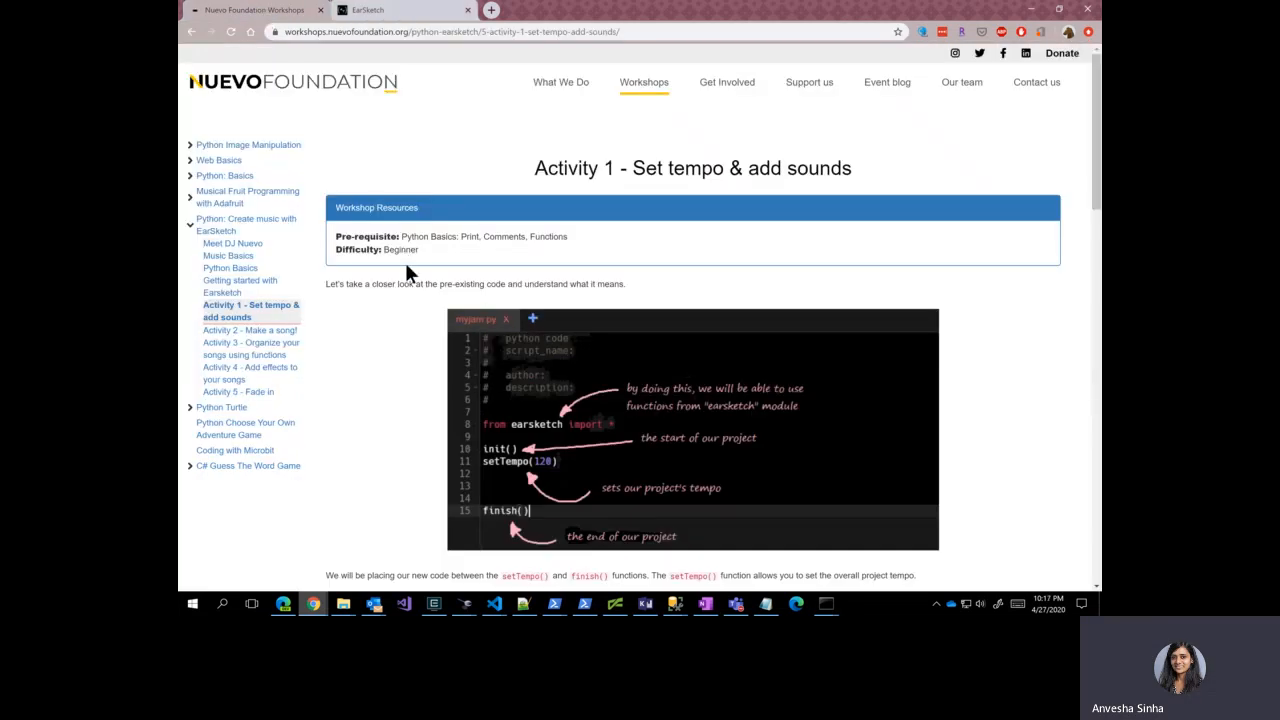
{"action": "scroll", "coordinate": [404, 259], "scroll_direction": "down", "scroll_amount": 4}
{"action": "scroll", "coordinate": [404, 259], "scroll_direction": "down", "scroll_amount": 4}
{"action": "scroll", "coordinate": [404, 259], "scroll_direction": "down", "scroll_amount": 4}
{"action": "scroll", "coordinate": [404, 259], "scroll_direction": "down", "scroll_amount": 2}
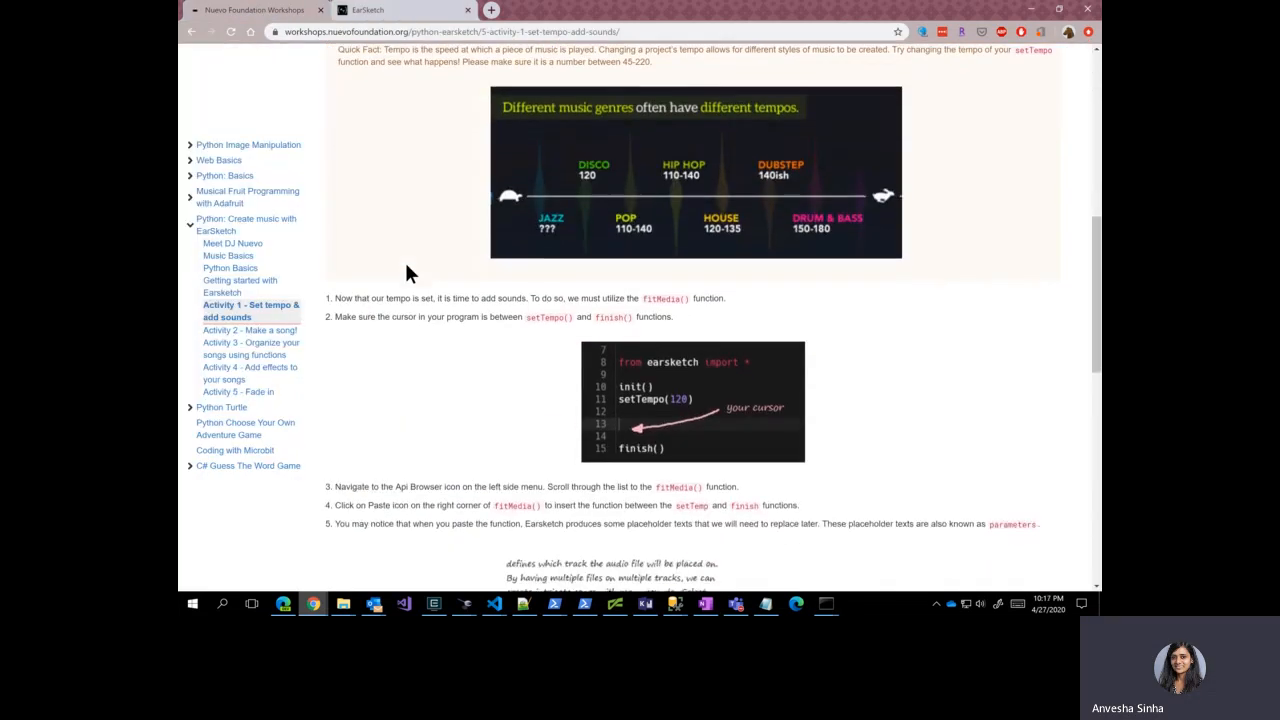
{"action": "scroll", "coordinate": [404, 259], "scroll_direction": "down", "scroll_amount": 2}
{"action": "scroll", "coordinate": [404, 259], "scroll_direction": "down", "scroll_amount": 3}
{"action": "scroll", "coordinate": [404, 259], "scroll_direction": "down", "scroll_amount": 1}
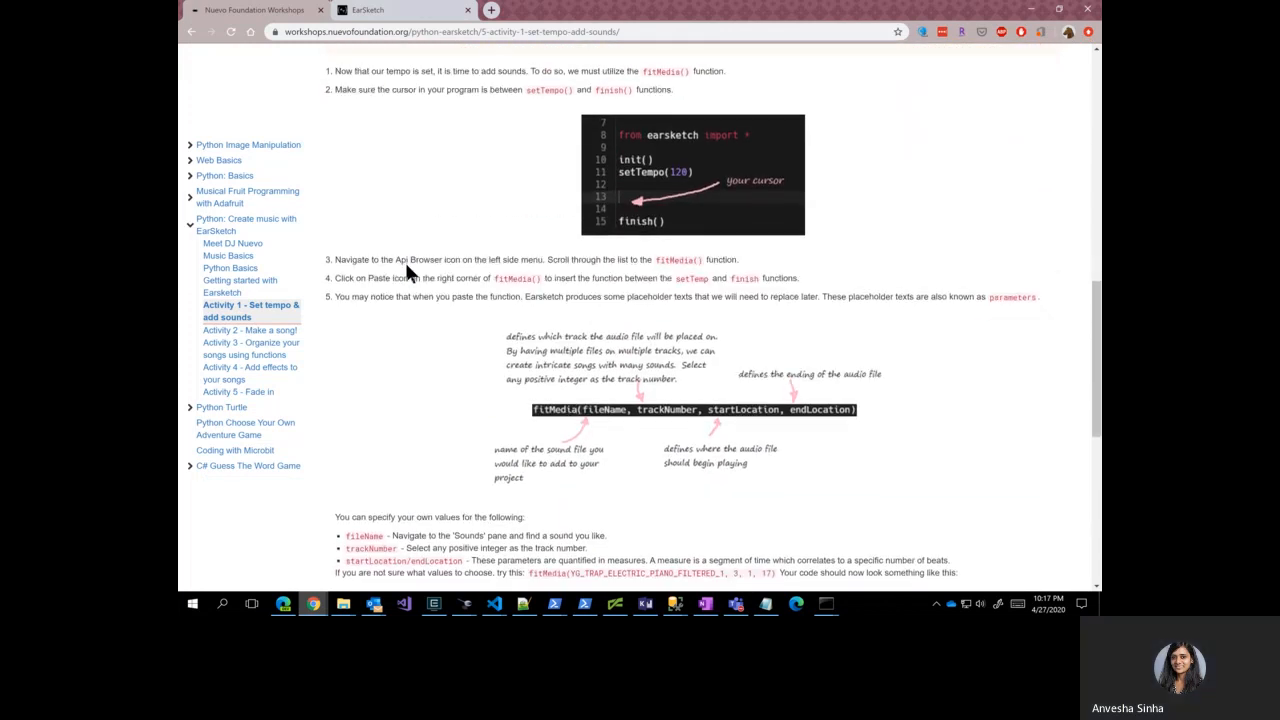
{"action": "double_click", "coordinate": [593, 573]}
{"action": "key", "text": "ctrl+c"}
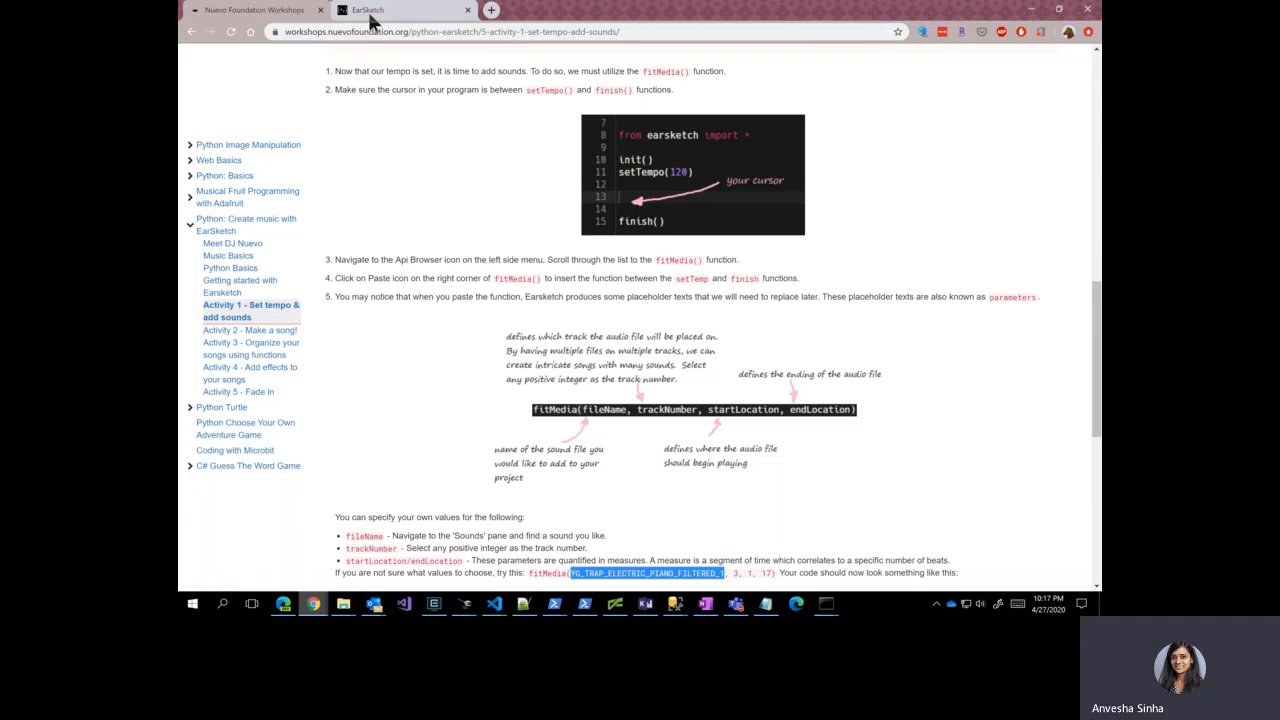
Search the sound browser for YG_TRAP_ELECTRIC_PIANO_FILTERED_1 and preview the clip
{"action": "left_click", "coordinate": [370, 10]}
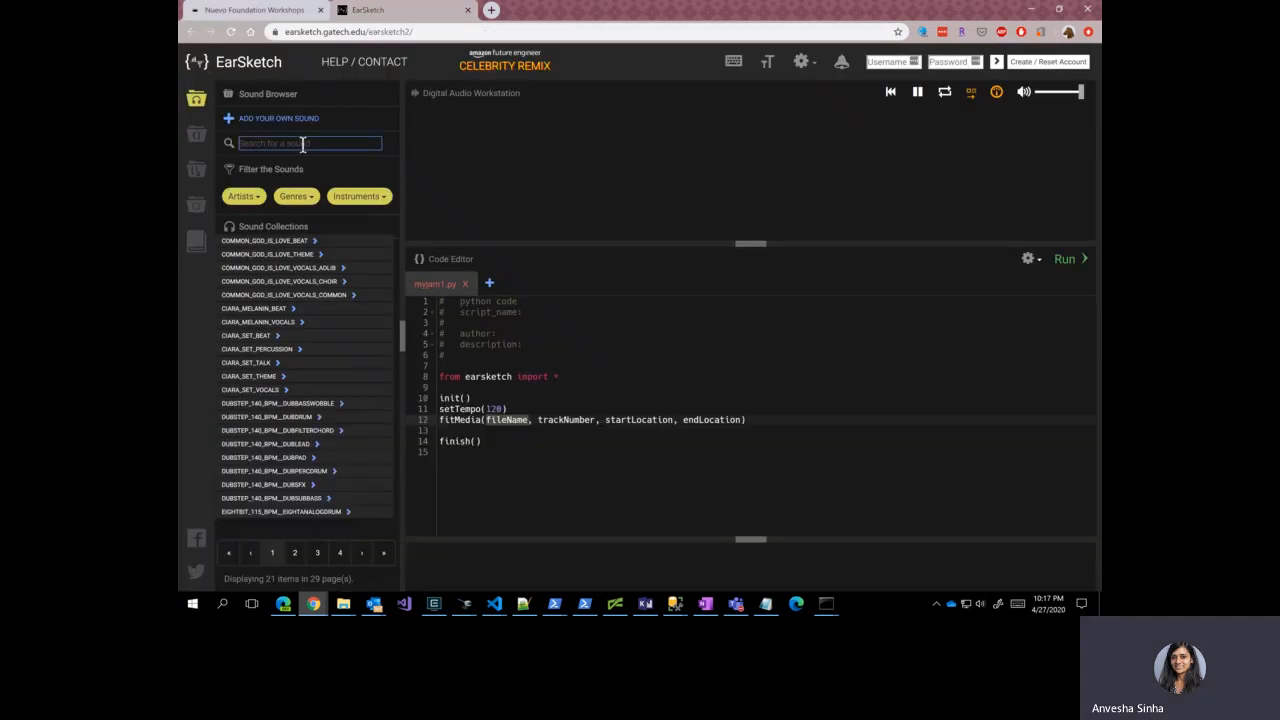
{"action": "key", "text": "ctrl+v"}
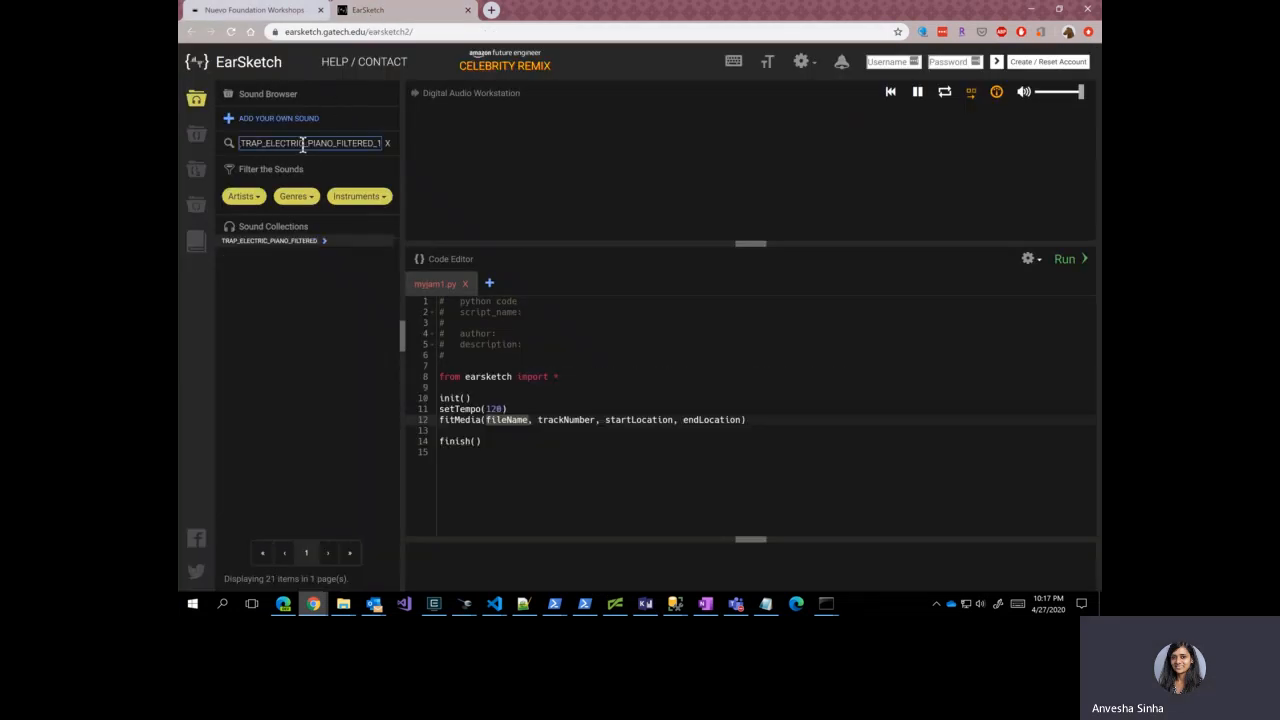
{"action": "left_click", "coordinate": [325, 241]}
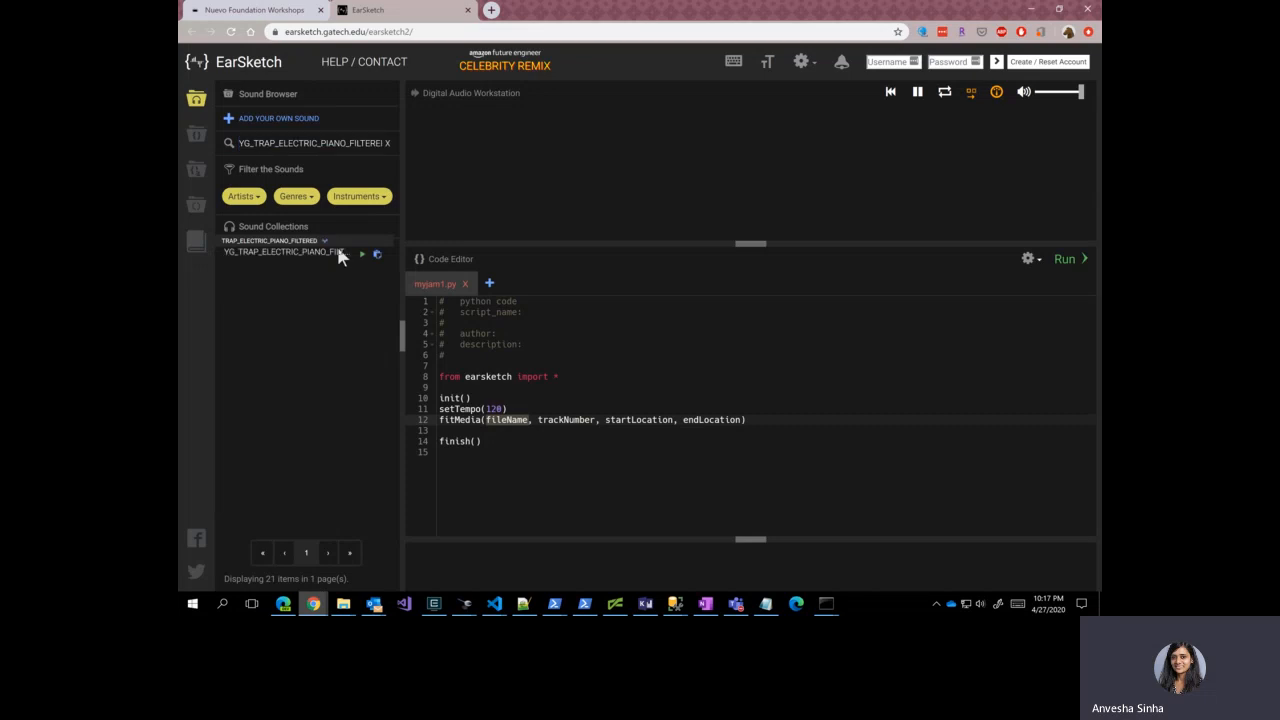
{"action": "left_click", "coordinate": [362, 255]}
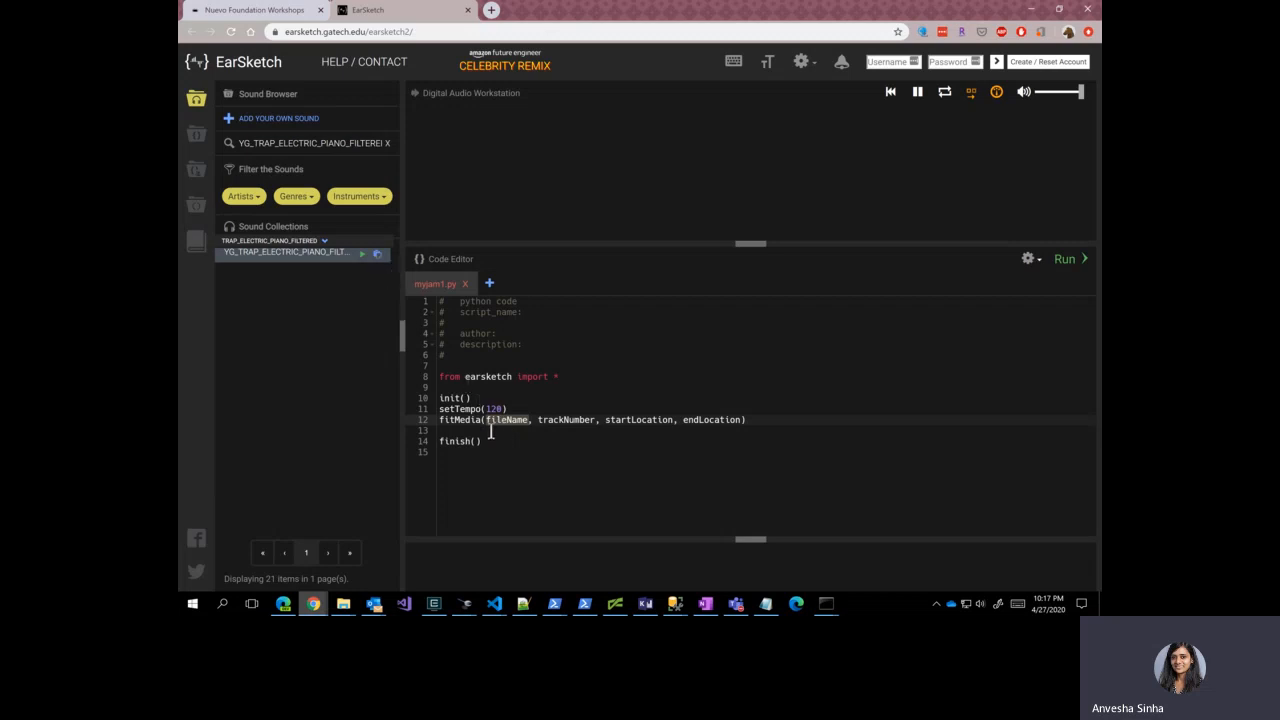
Fill the fitMedia call with YG_TRAP_ELECTRIC_PIANO_FILTERED_1 on track 1 from measure 1 to 7
{"action": "left_click", "coordinate": [377, 252]}
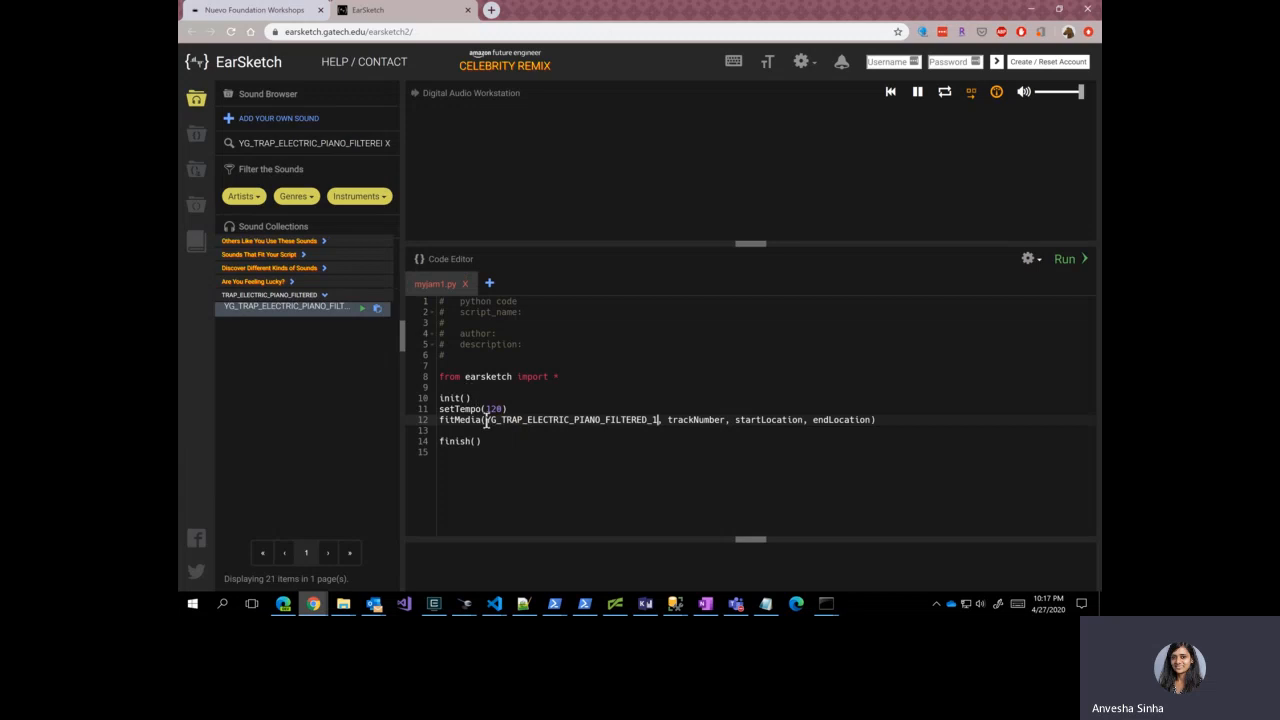
{"action": "double_click", "coordinate": [676, 420]}
{"action": "type", "text": "1"}
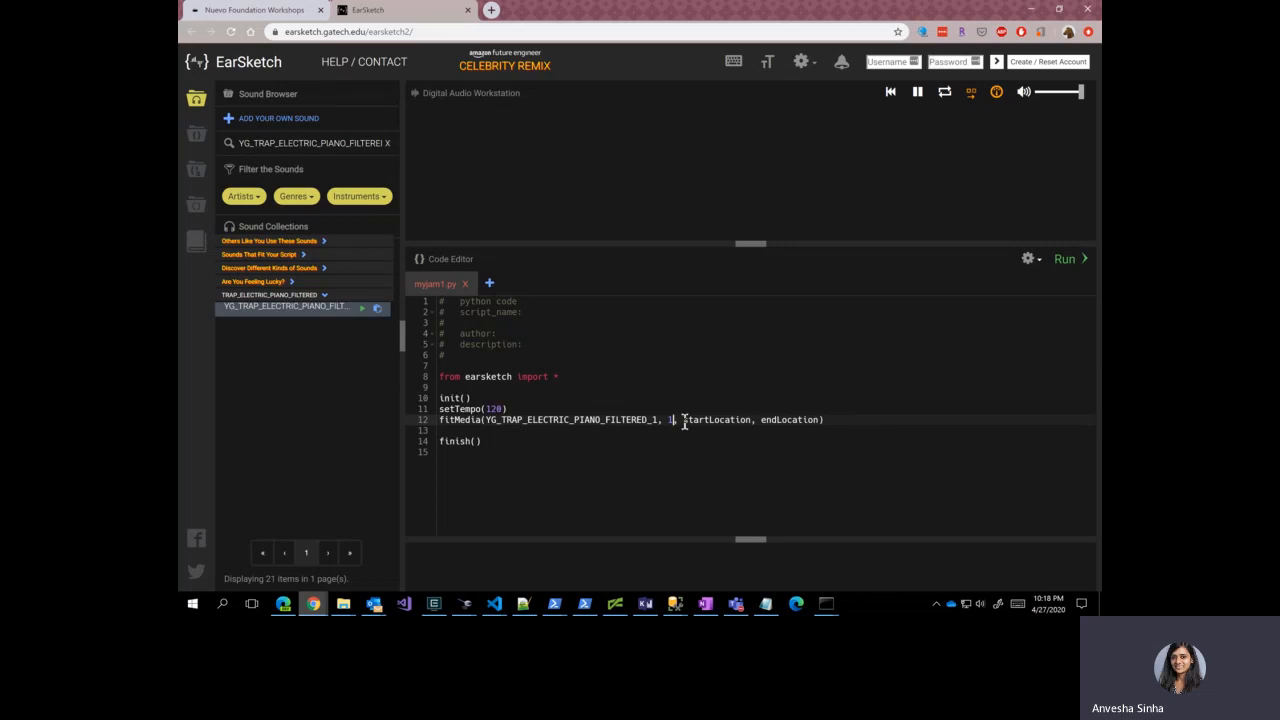
{"action": "double_click", "coordinate": [687, 420]}
{"action": "type", "text": "1"}
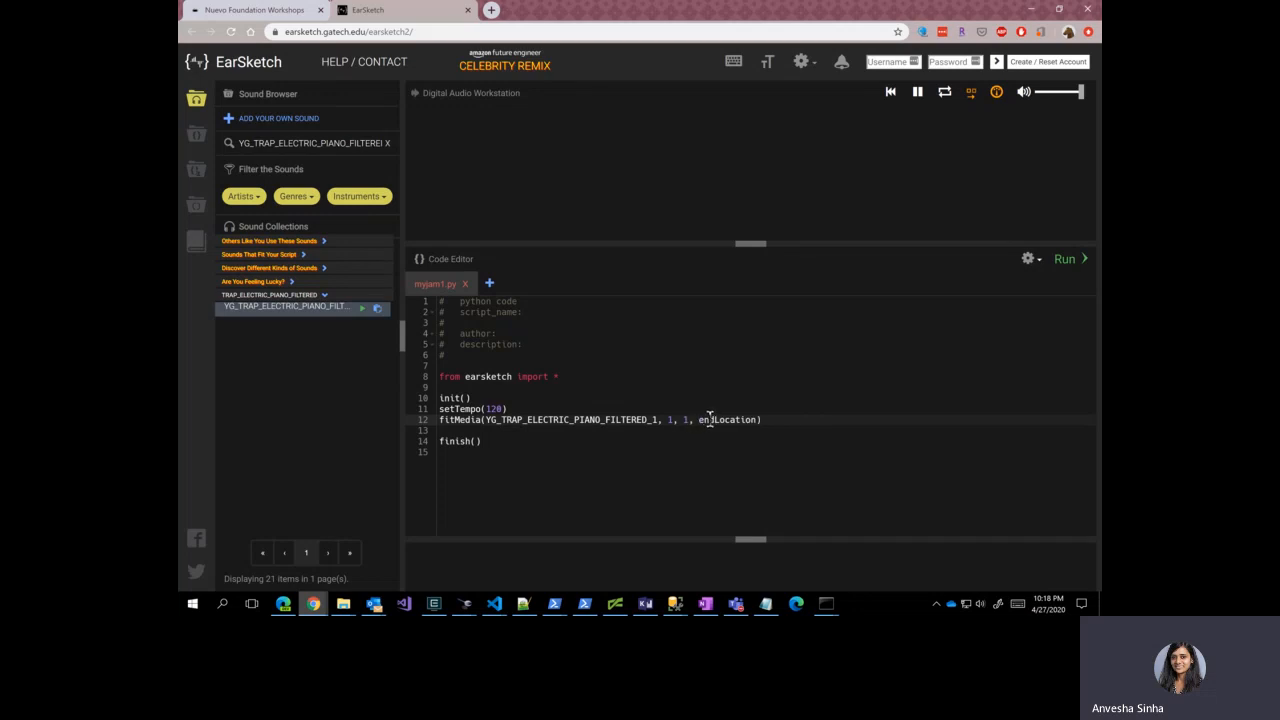
{"action": "double_click", "coordinate": [709, 419]}
{"action": "key", "text": "BackSpace"}
{"action": "type", "text": "7"}
Run the script to place the piano clip on track 1 and listen to the playback
{"action": "left_click", "coordinate": [1060, 262]}
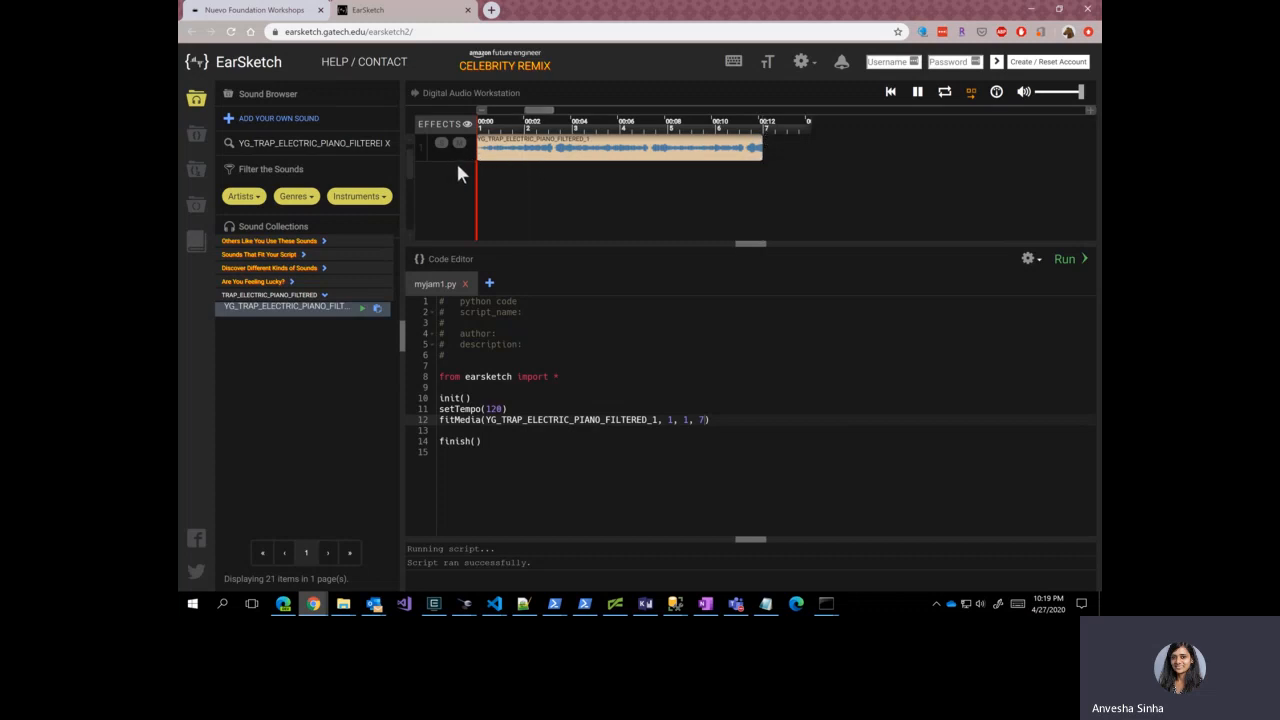
{"action": "left_click", "coordinate": [917, 92]}
{"action": "left_click", "coordinate": [917, 93]}
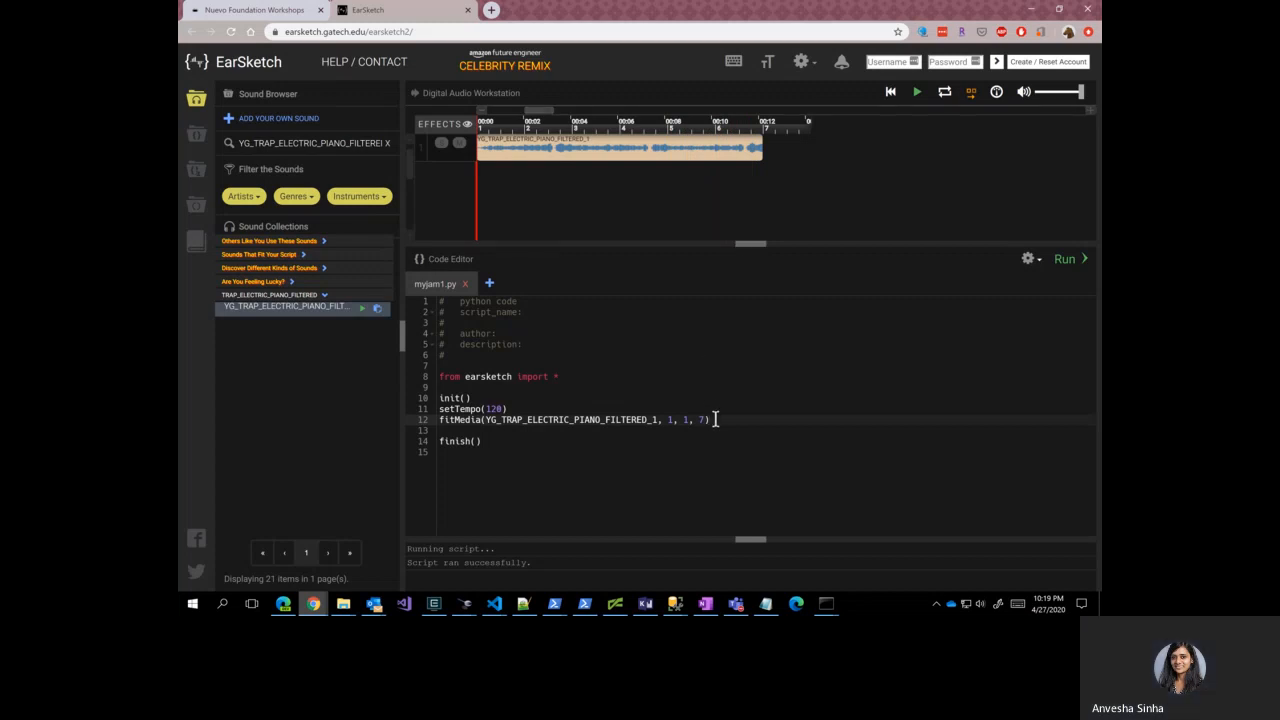
Duplicate the fitMedia line onto line 13 and change its arguments to track 2, measures 4 to 10
{"action": "left_click_drag", "start_coordinate": [713, 419], "coordinate": [709, 410]}
{"action": "key", "text": "ctrl+c"}
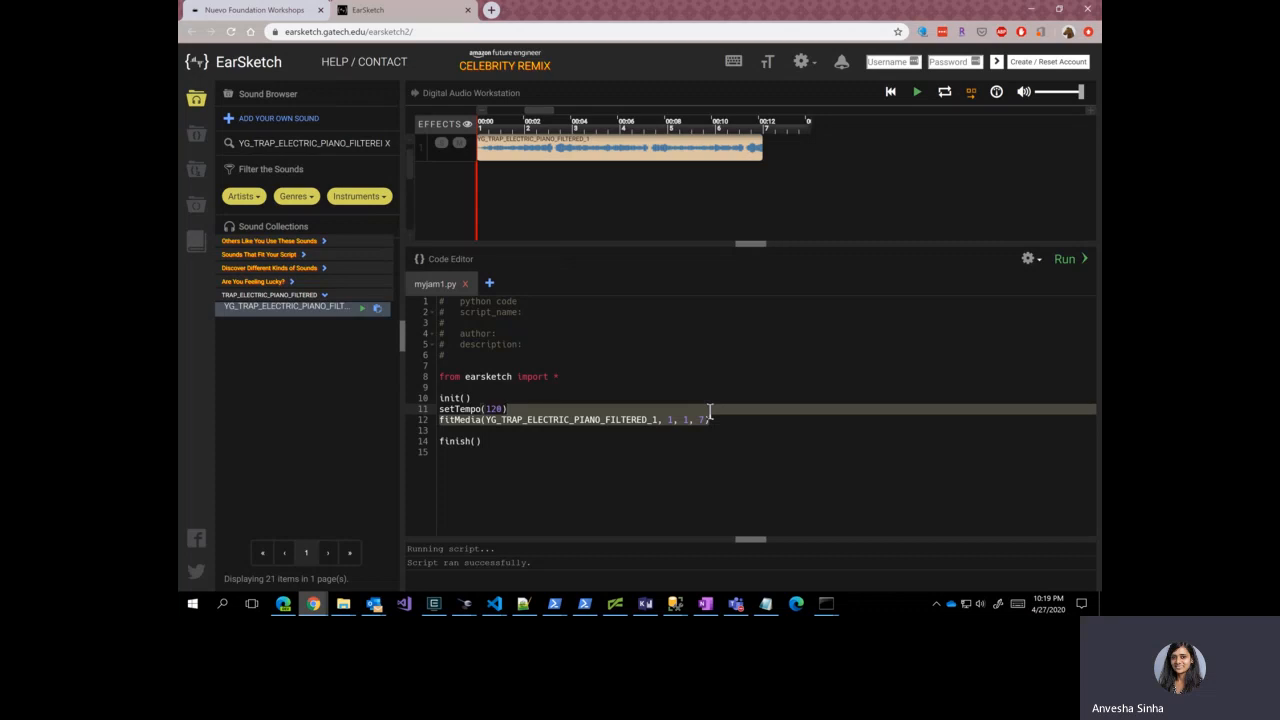
{"action": "left_click", "coordinate": [715, 419]}
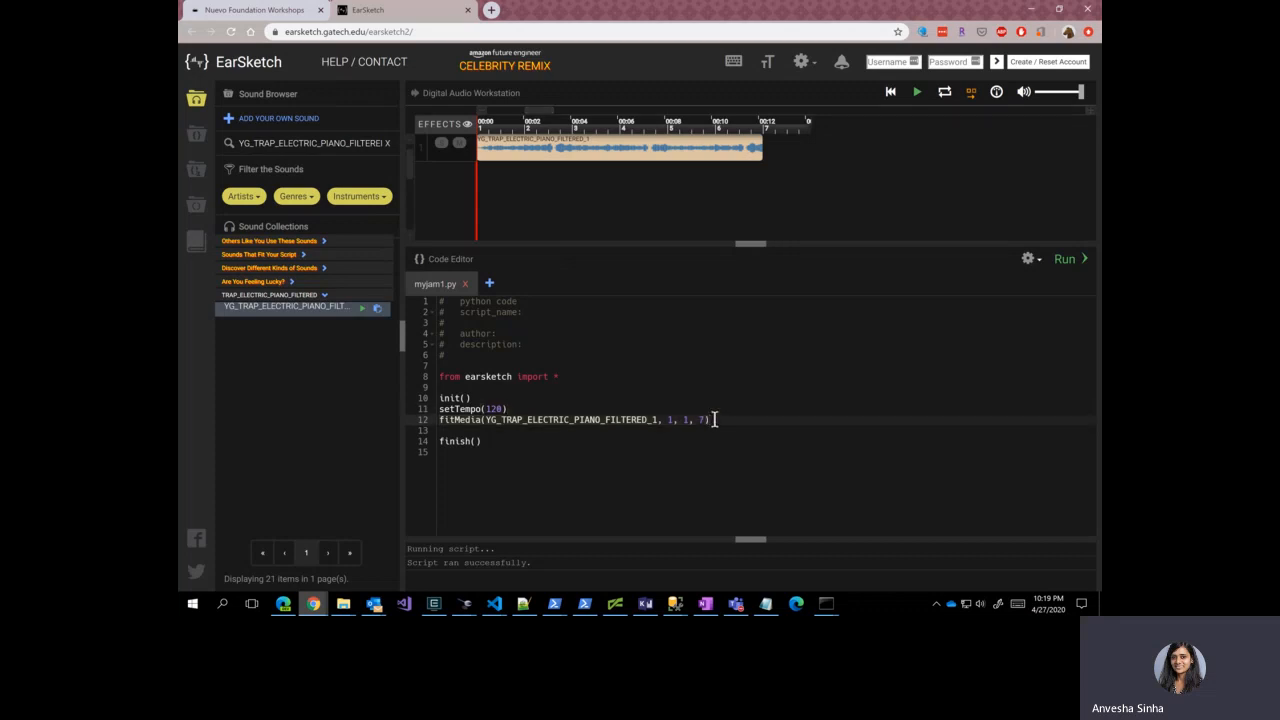
{"action": "key", "text": "ctrl+v"}
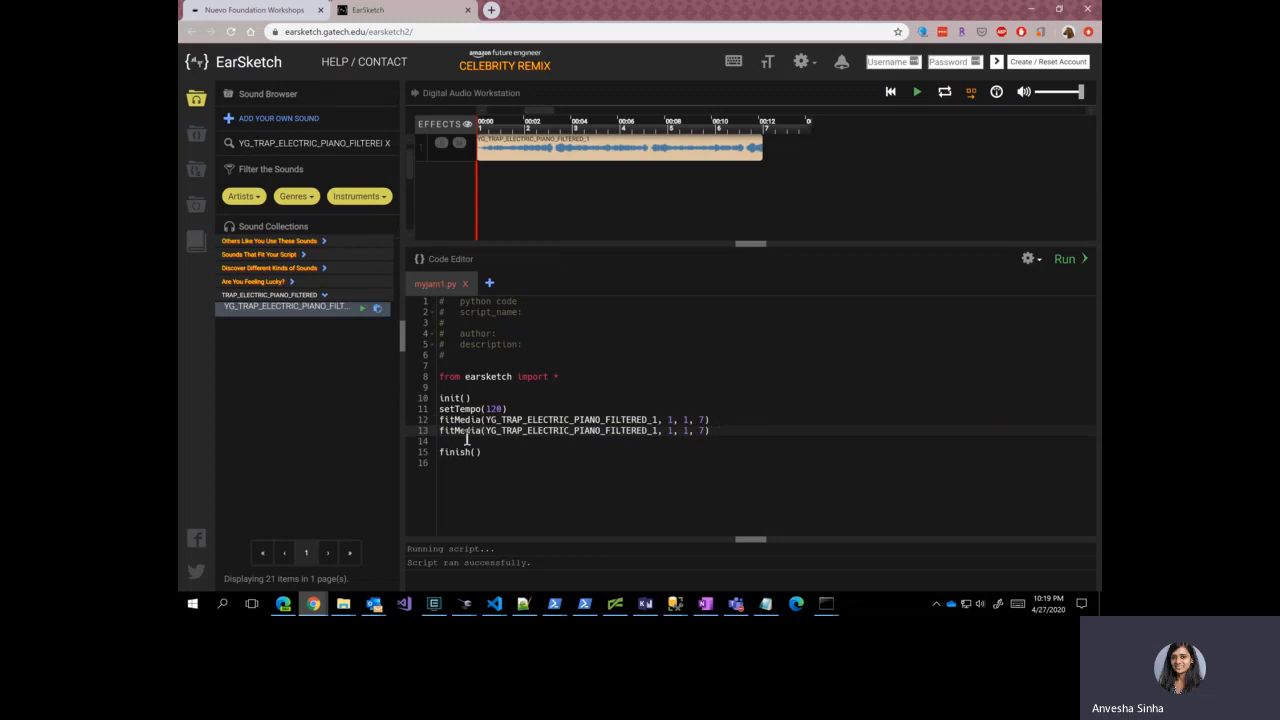
{"action": "double_click", "coordinate": [530, 430]}
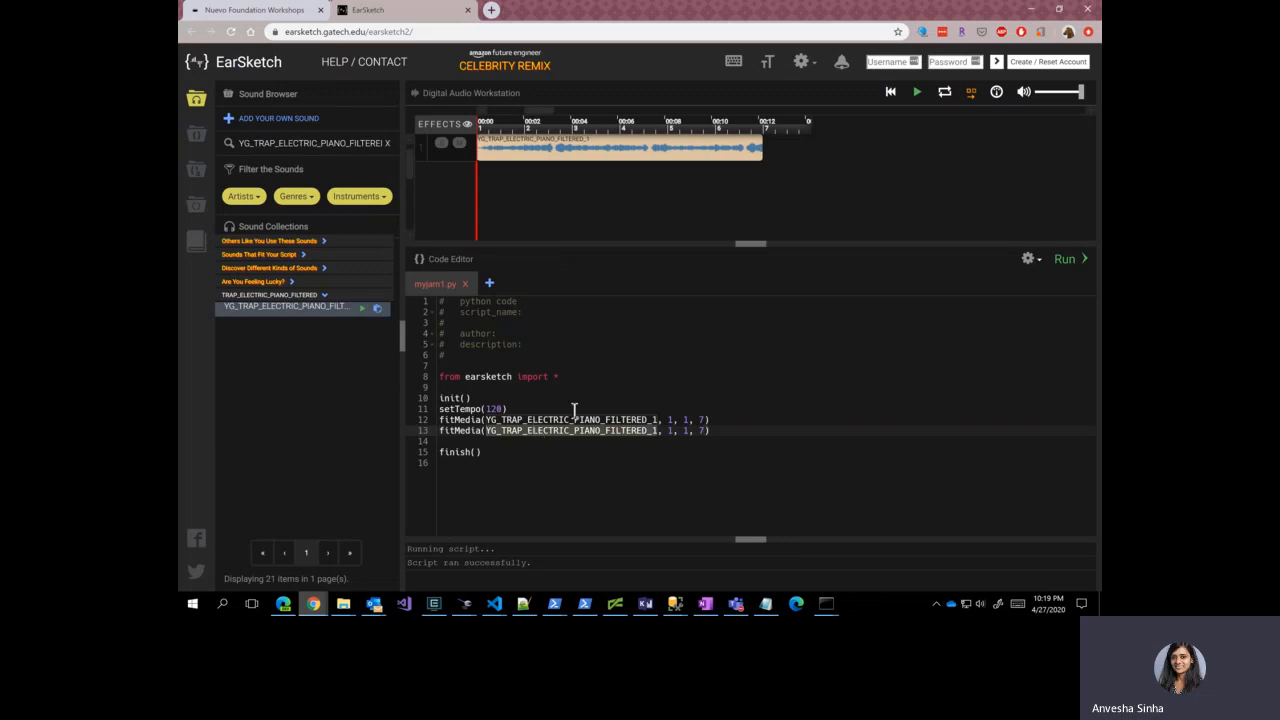
{"action": "left_click", "coordinate": [673, 430]}
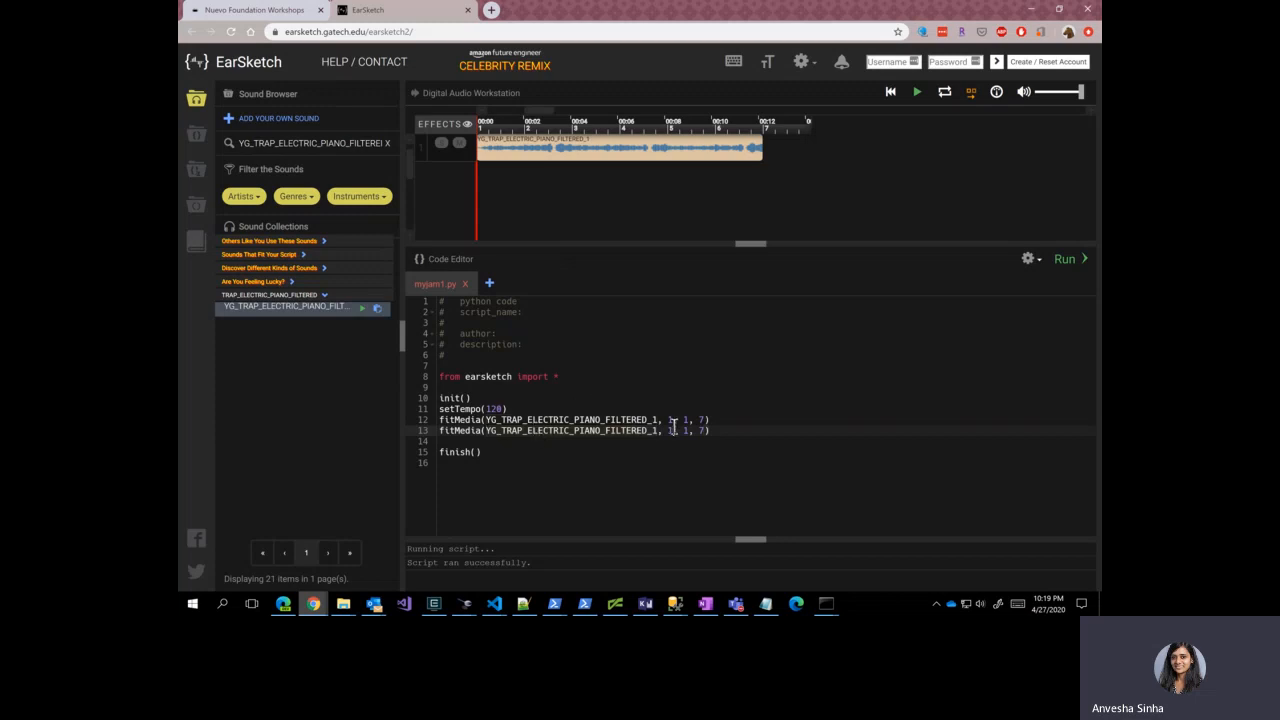
{"action": "key", "text": "BackSpace"}
{"action": "type", "text": "2"}
{"action": "left_click", "coordinate": [688, 432]}
{"action": "type", "text": "4"}
Change setTempo from 120 to 100
{"action": "left_click", "coordinate": [496, 410]}
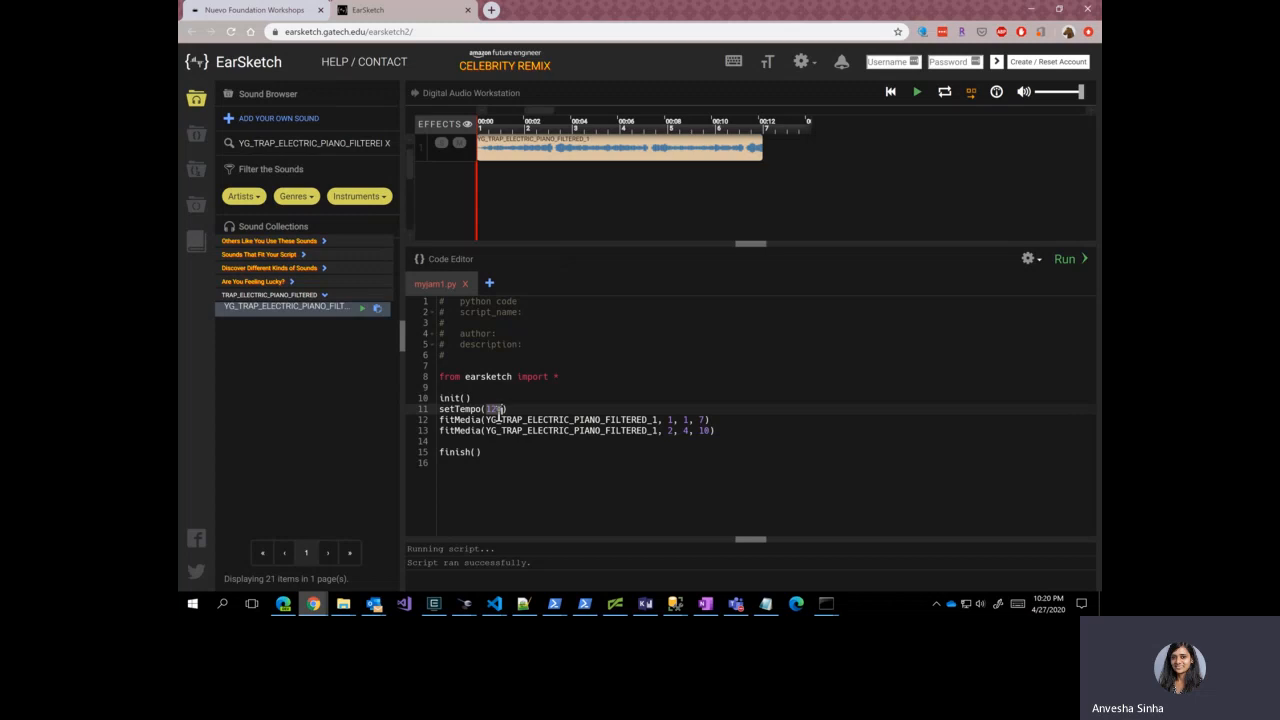
{"action": "type", "text": "100"}
Run the updated script and play the two-track piano arrangement at tempo 100
{"action": "left_click", "coordinate": [1065, 259]}
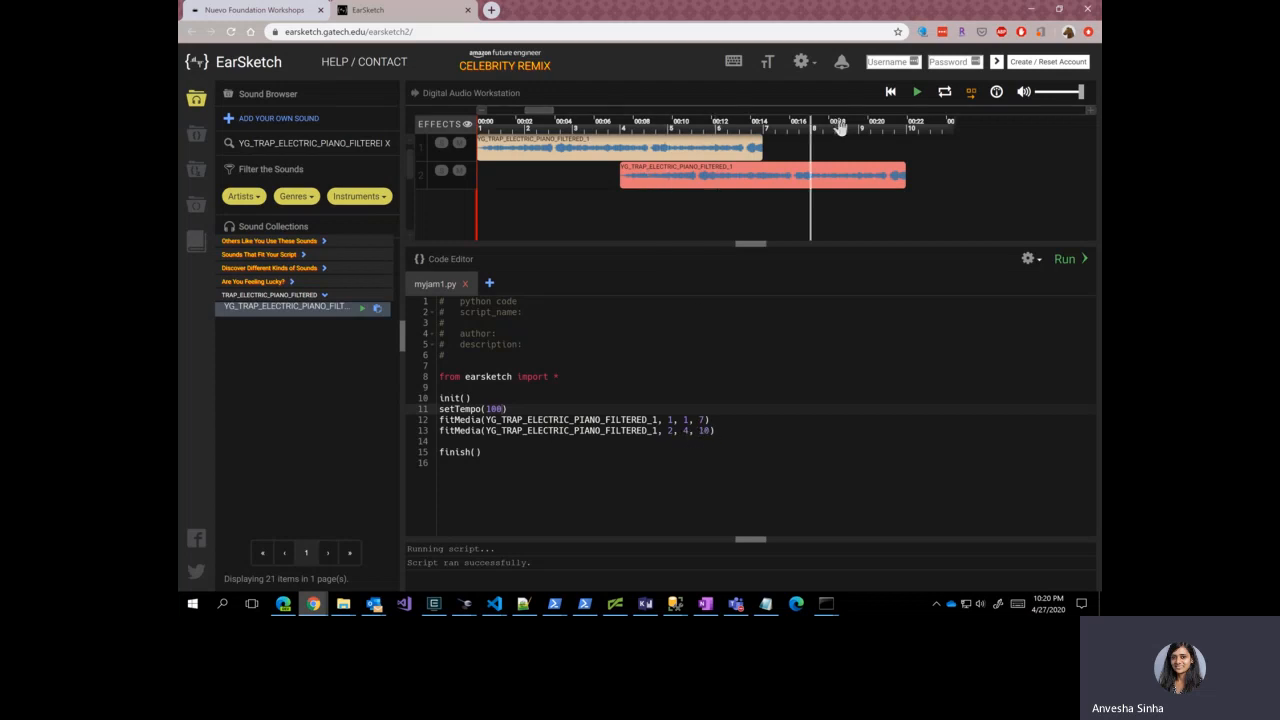
{"action": "left_click", "coordinate": [918, 93]}
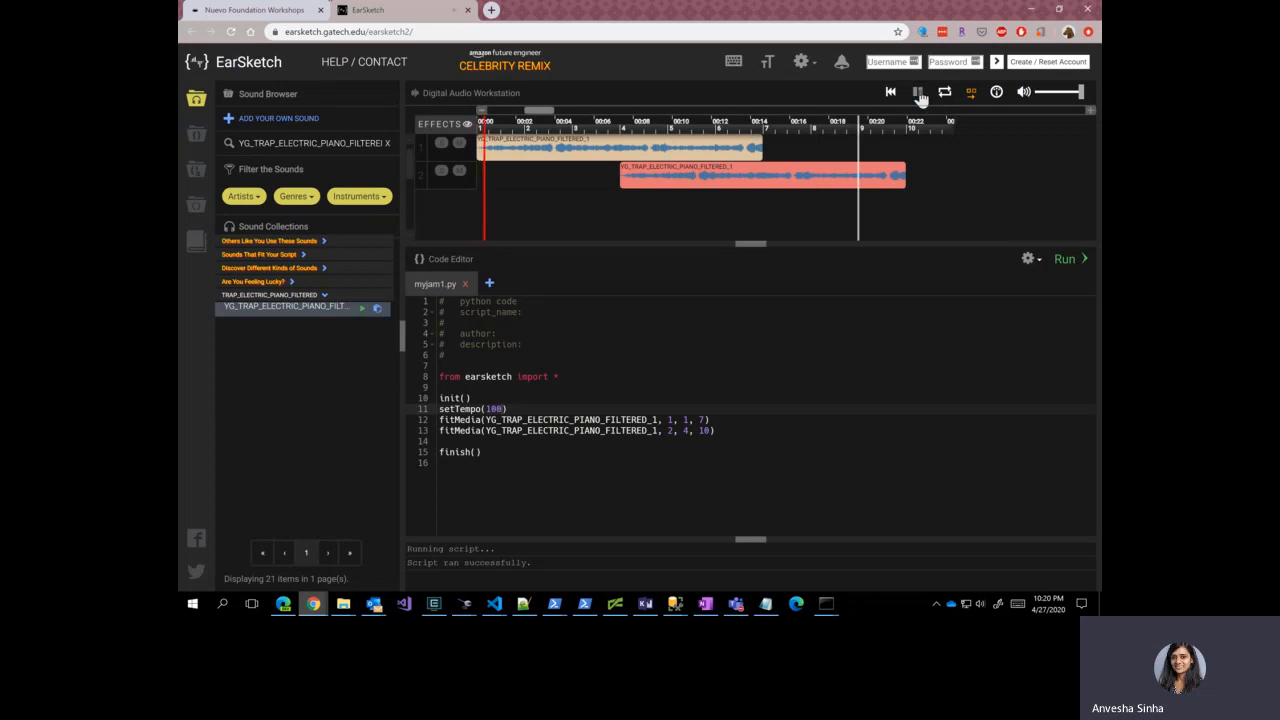